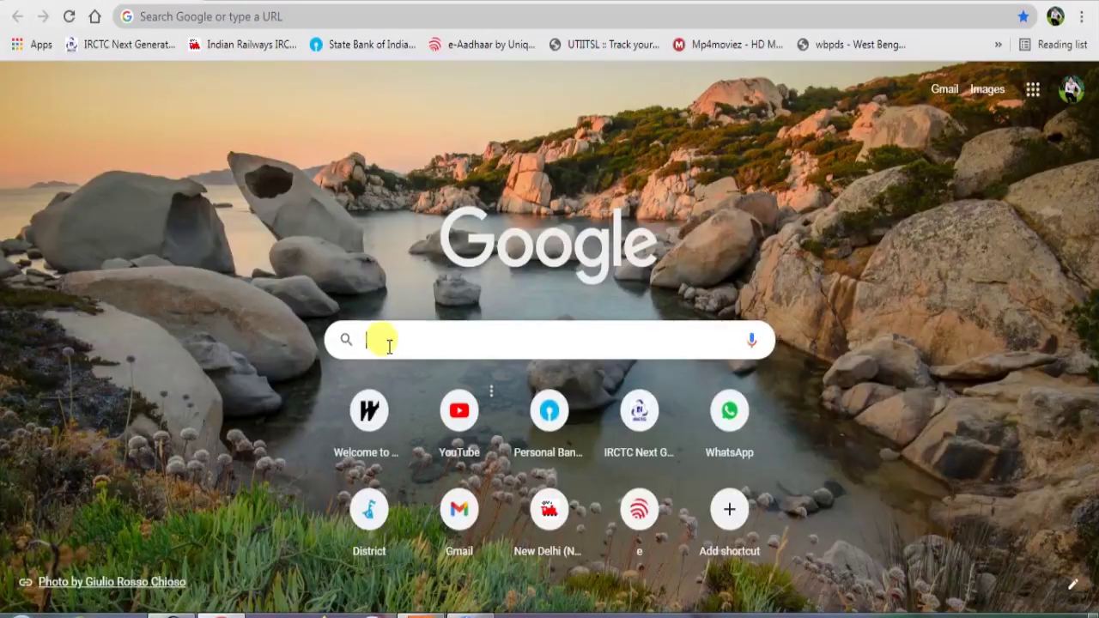
Step: Search Google for 'pm kisan', go to pmkisan.gov.in and open New Farmer Registration from Farmers Corner
{"action": "type", "text": "pm kisan"}
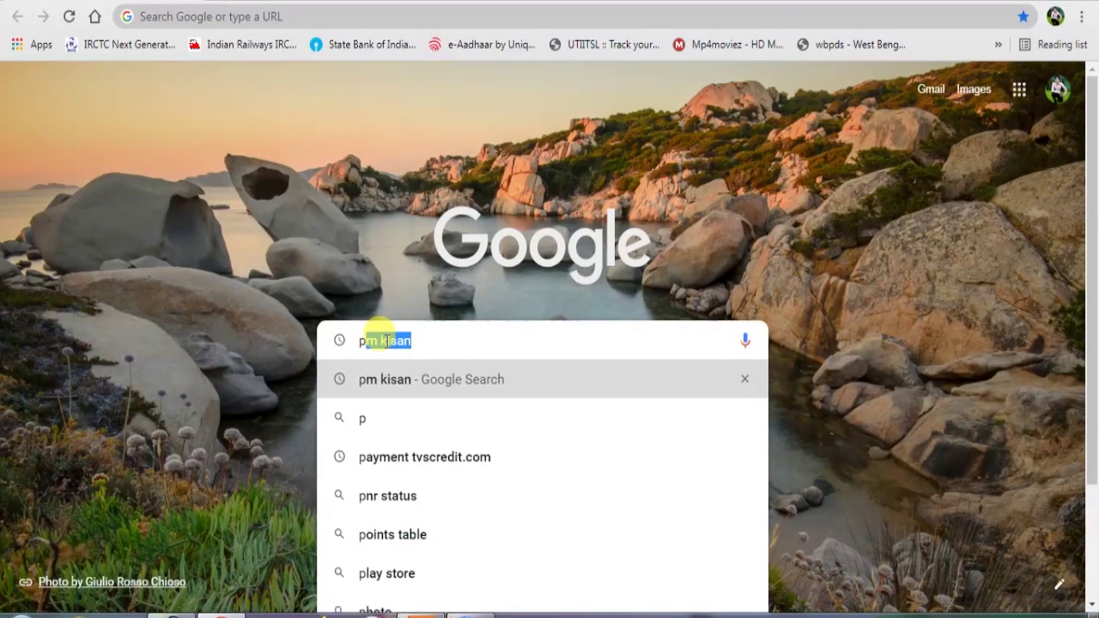
{"action": "left_click", "coordinate": [418, 341]}
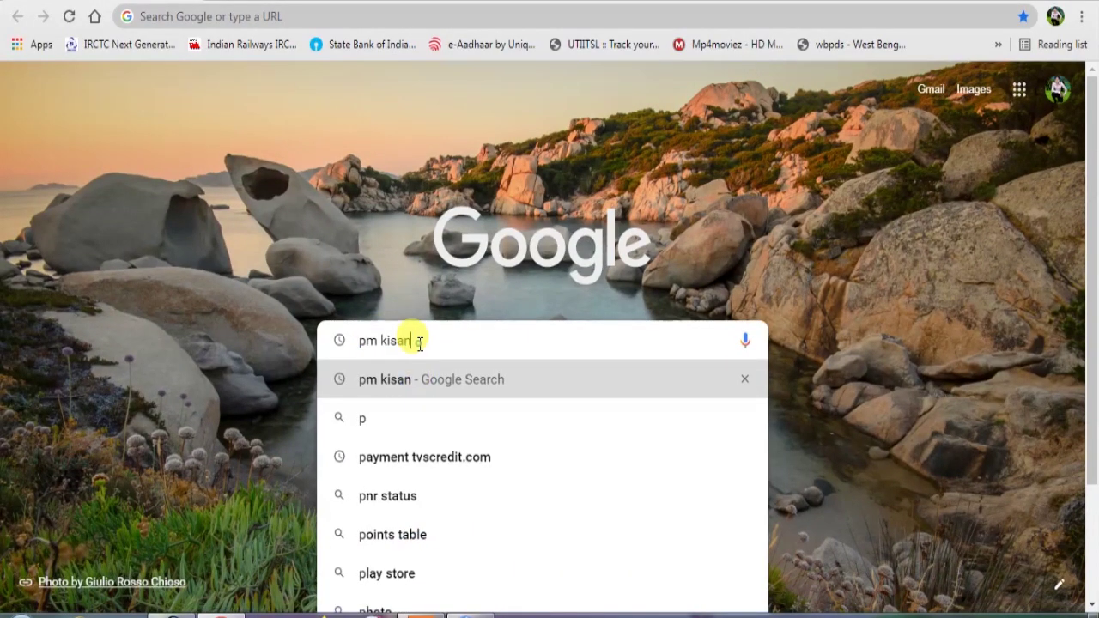
{"action": "left_click", "coordinate": [423, 383]}
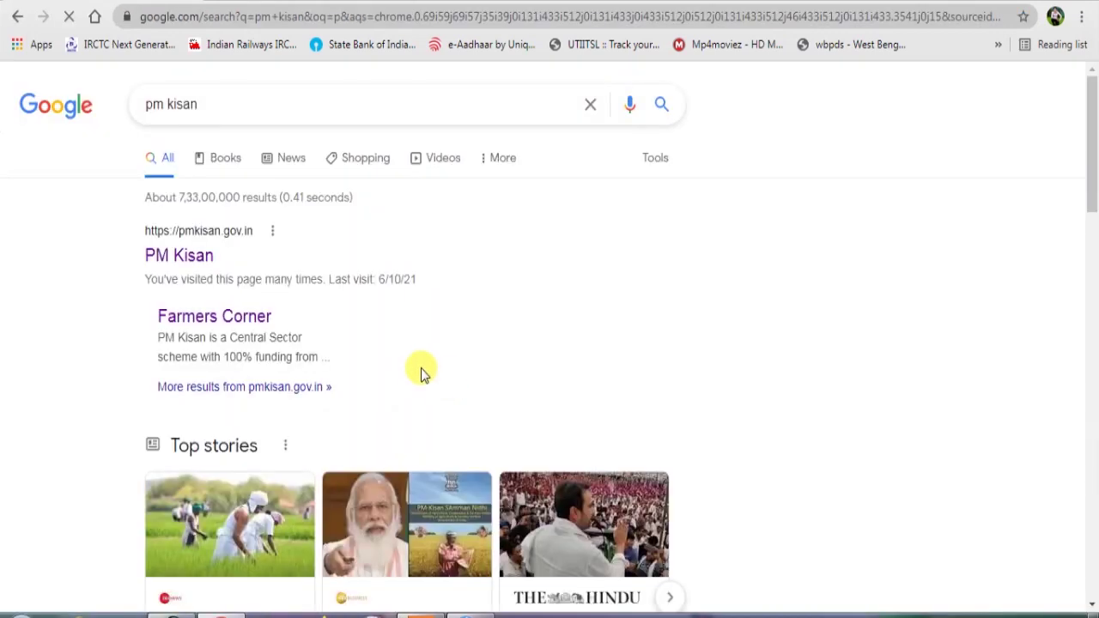
{"action": "left_click", "coordinate": [205, 261]}
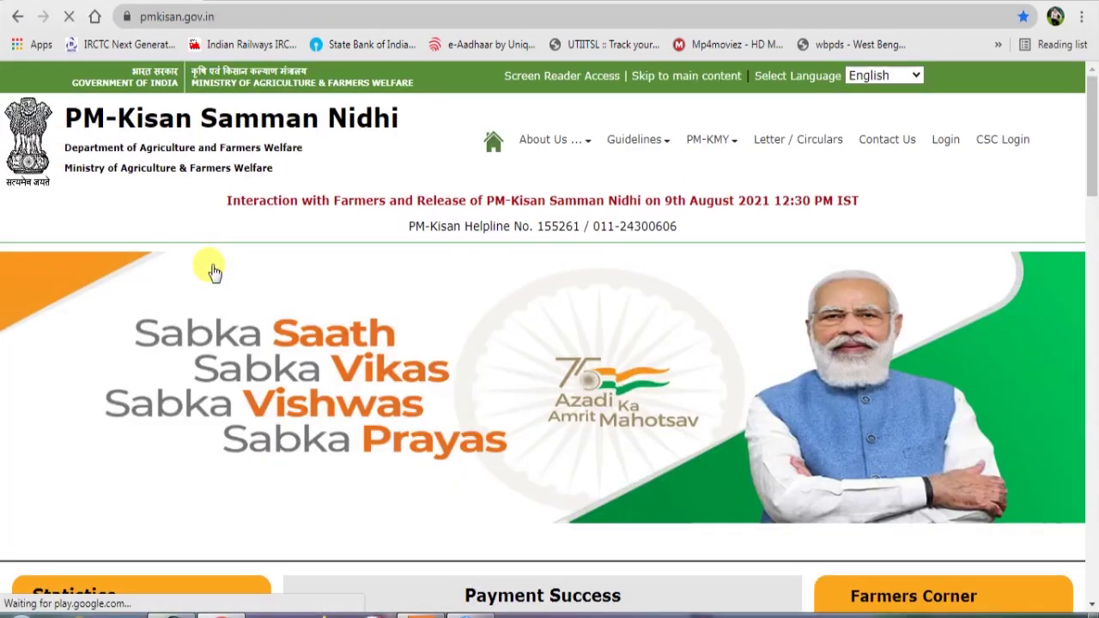
{"action": "scroll", "coordinate": [845, 396], "scroll_direction": "down", "scroll_amount": 2}
{"action": "scroll", "coordinate": [845, 396], "scroll_direction": "down", "scroll_amount": 3}
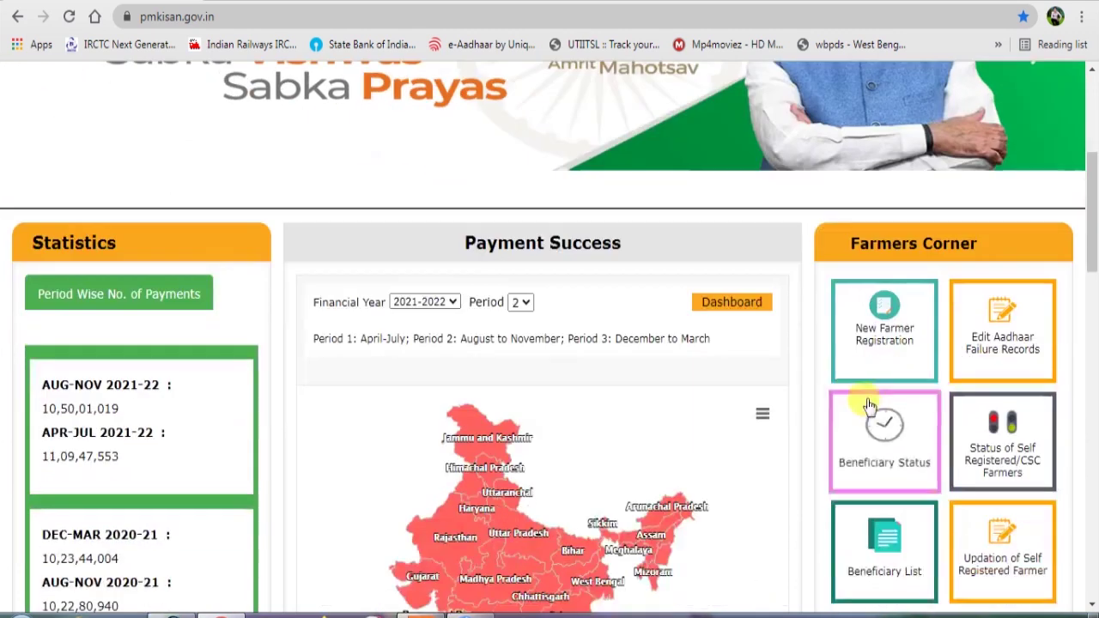
{"action": "left_click", "coordinate": [879, 320]}
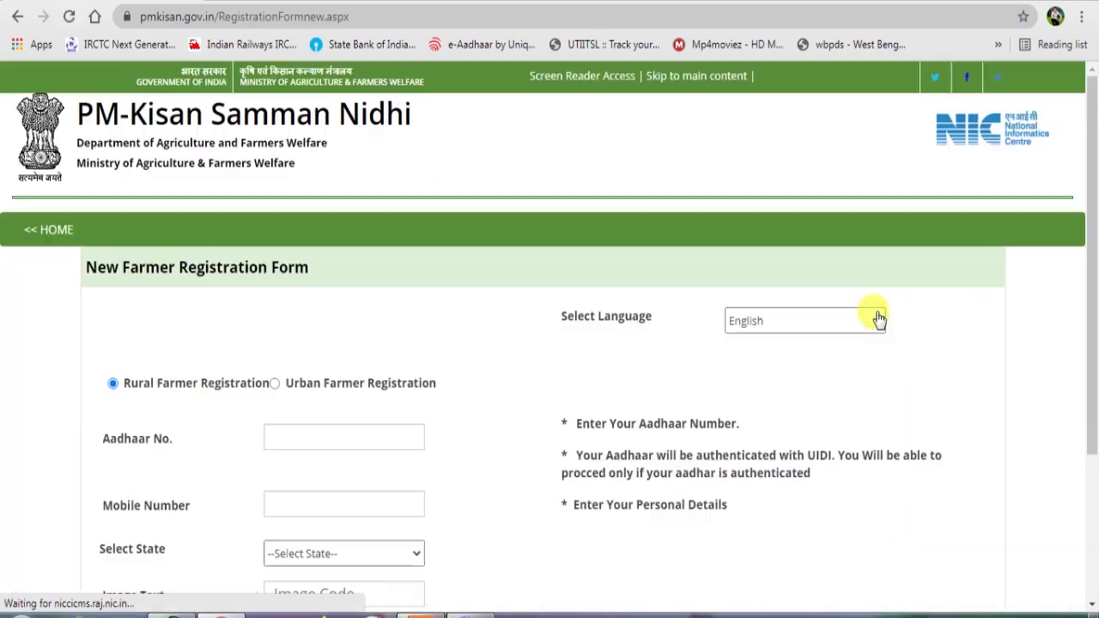
Step: Enter the farmer's Aadhaar number and select WEST BENGAL as the state
{"action": "left_click", "coordinate": [354, 435]}
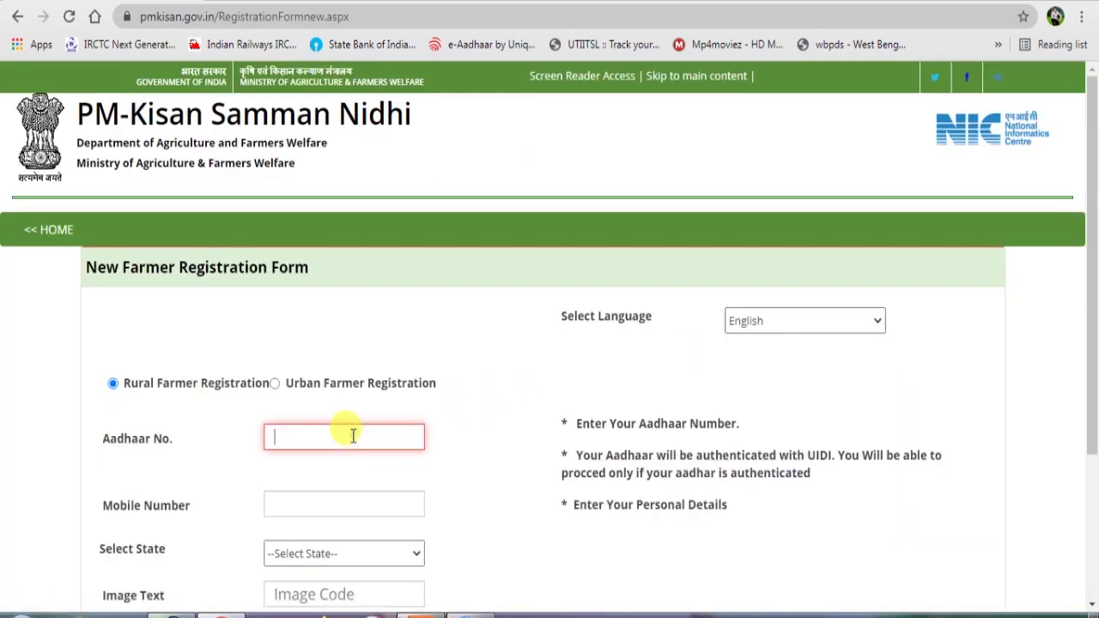
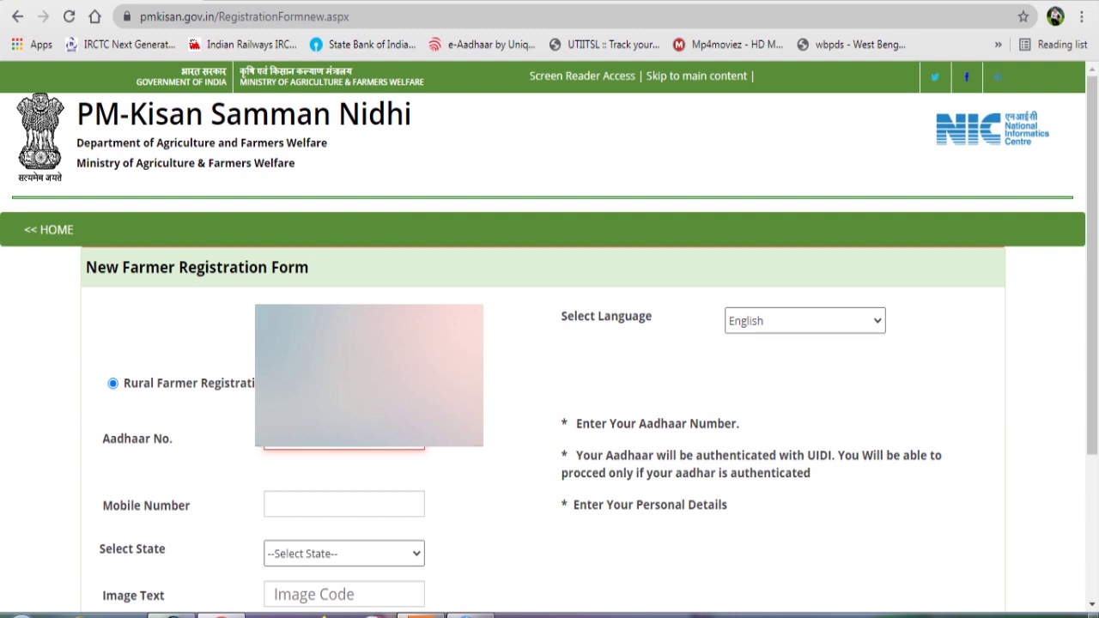
{"action": "scroll", "coordinate": [550, 344], "scroll_direction": "down", "scroll_amount": 1}
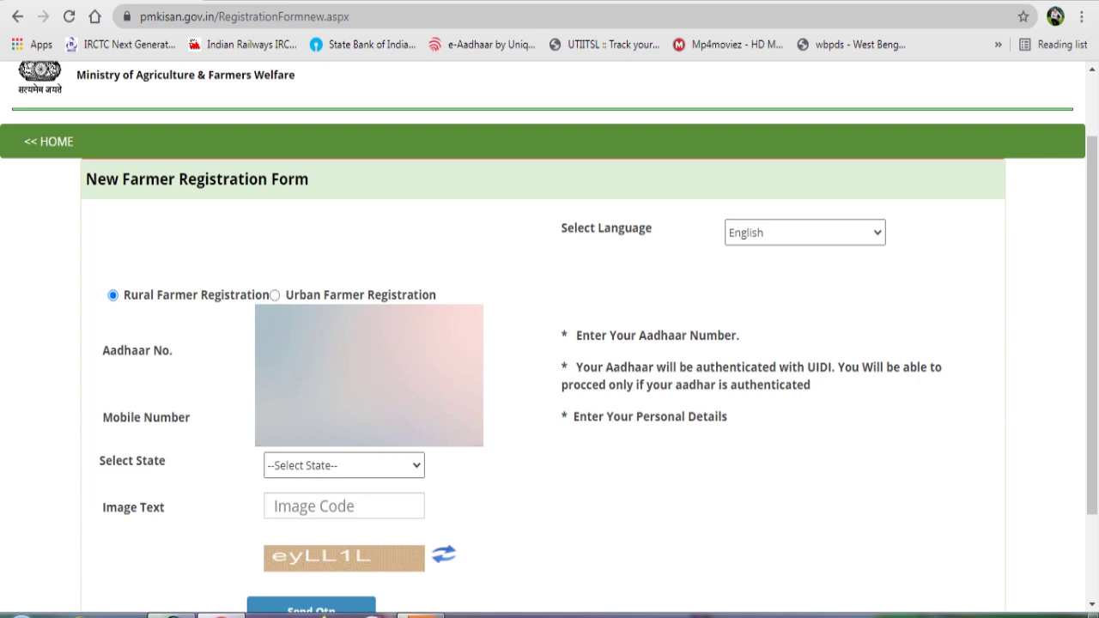
{"action": "left_click", "coordinate": [398, 469]}
{"action": "scroll", "coordinate": [404, 375], "scroll_direction": "down", "scroll_amount": 5}
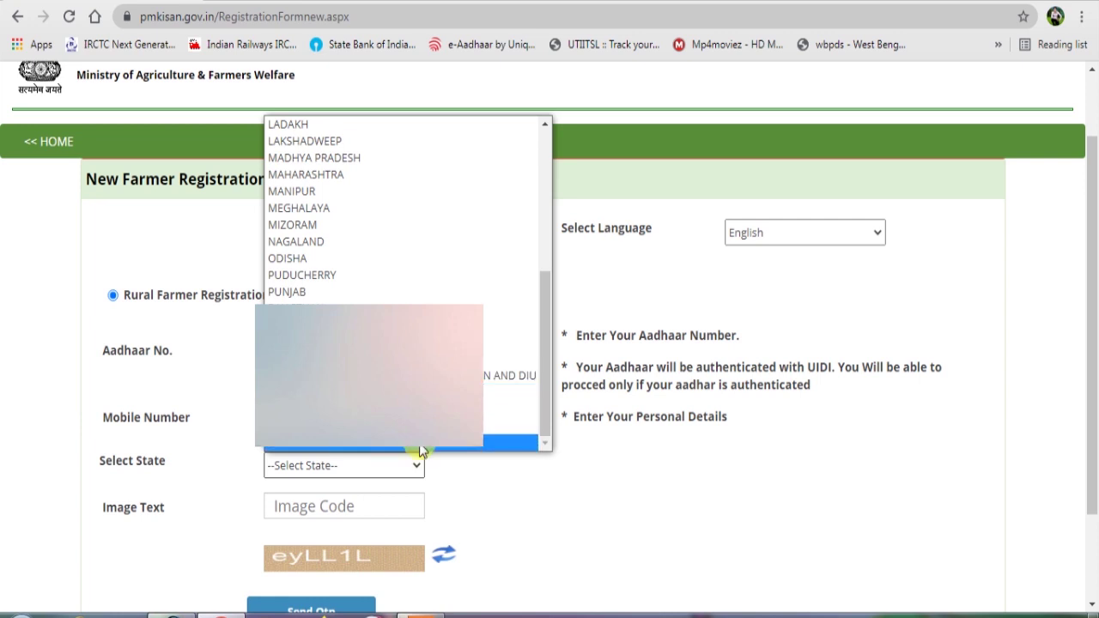
{"action": "left_click", "coordinate": [416, 442]}
Step: Fill in the captcha image text and request an OTP to the mobile number
{"action": "left_click", "coordinate": [364, 505]}
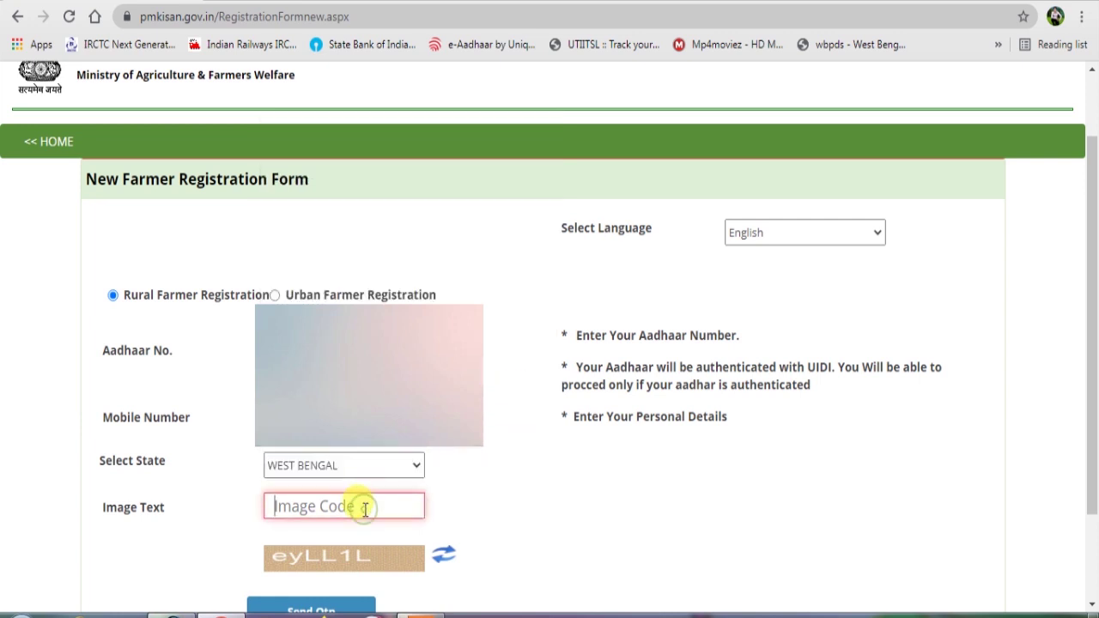
{"action": "type", "text": "e"}
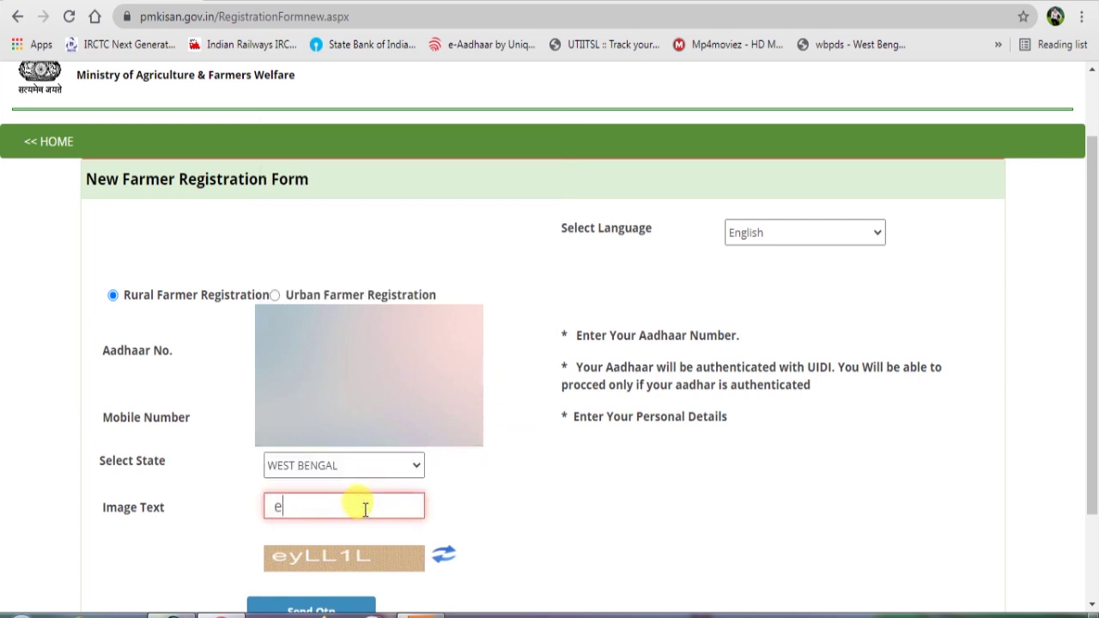
{"action": "type", "text": "yLL1L"}
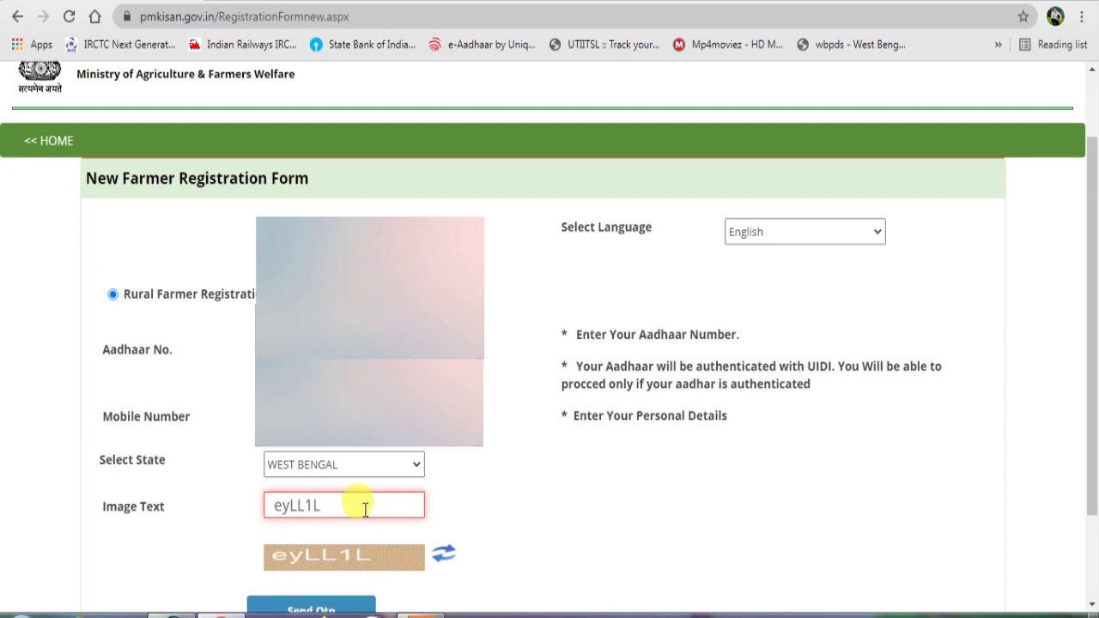
{"action": "scroll", "coordinate": [363, 511], "scroll_direction": "down", "scroll_amount": 1}
{"action": "left_click", "coordinate": [361, 607]}
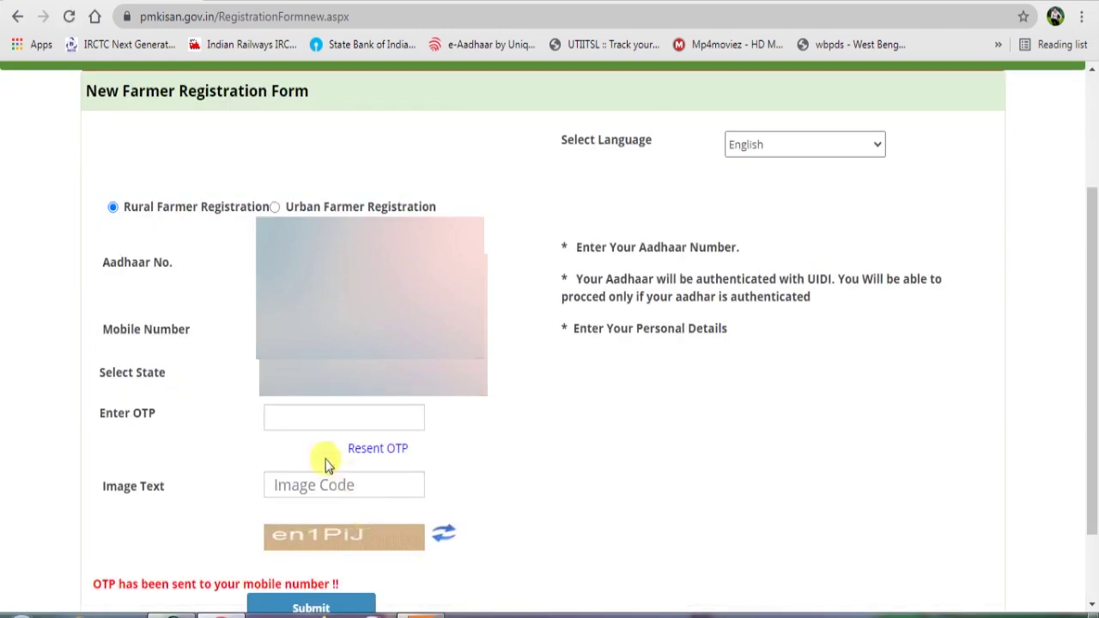
Step: Enter the OTP received on the mobile and the new captcha image text
{"action": "left_click", "coordinate": [293, 418]}
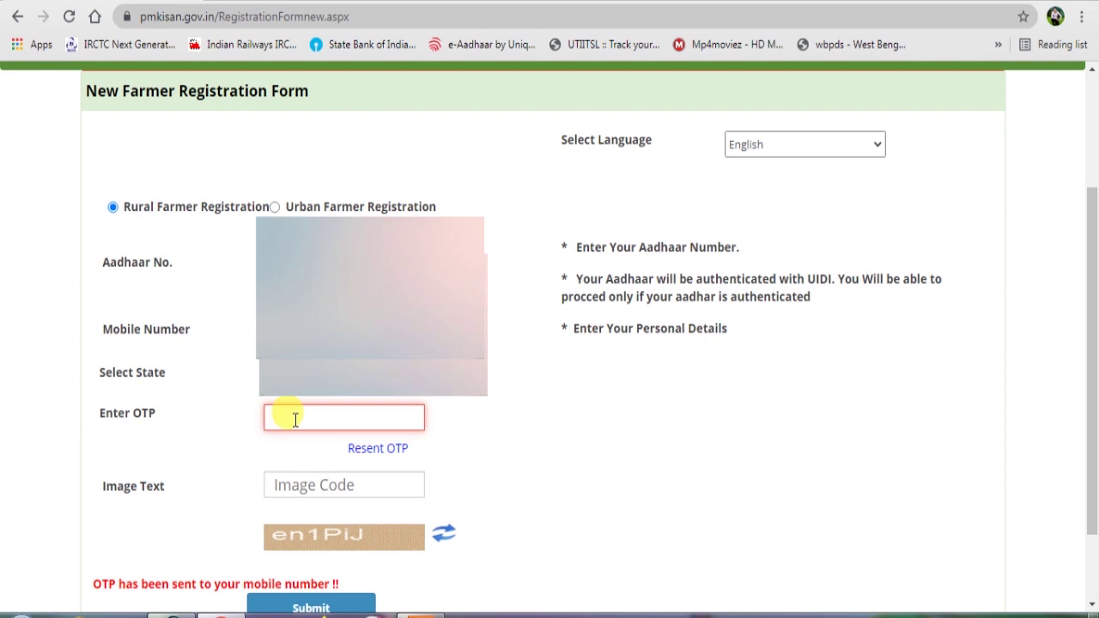
{"action": "left_click", "coordinate": [290, 483]}
{"action": "type", "text": "en1P"}
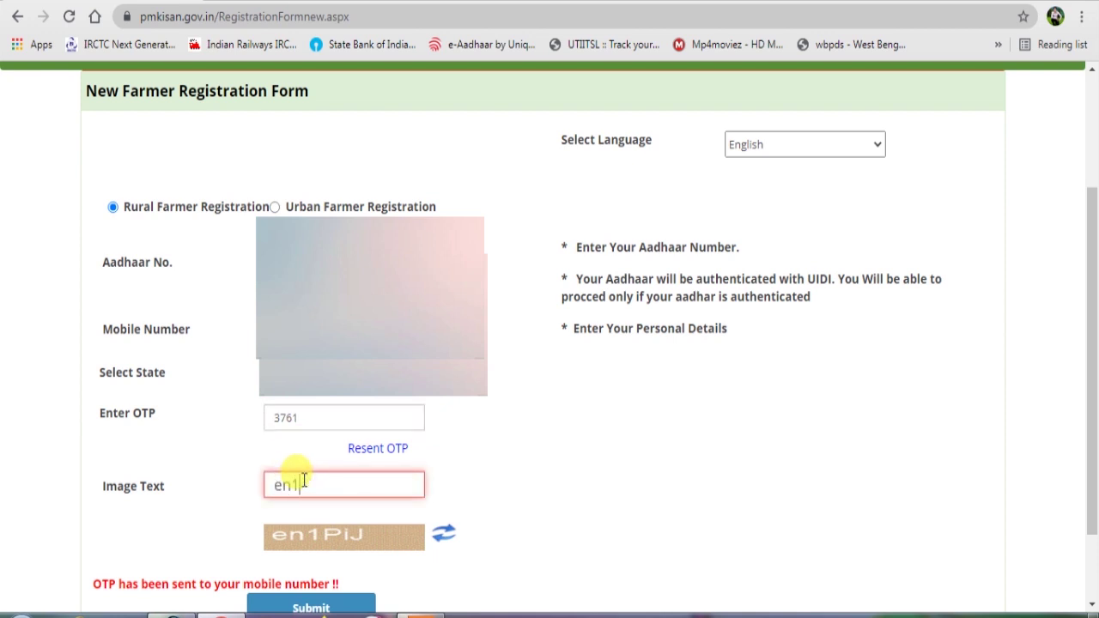
{"action": "type", "text": "iJ"}
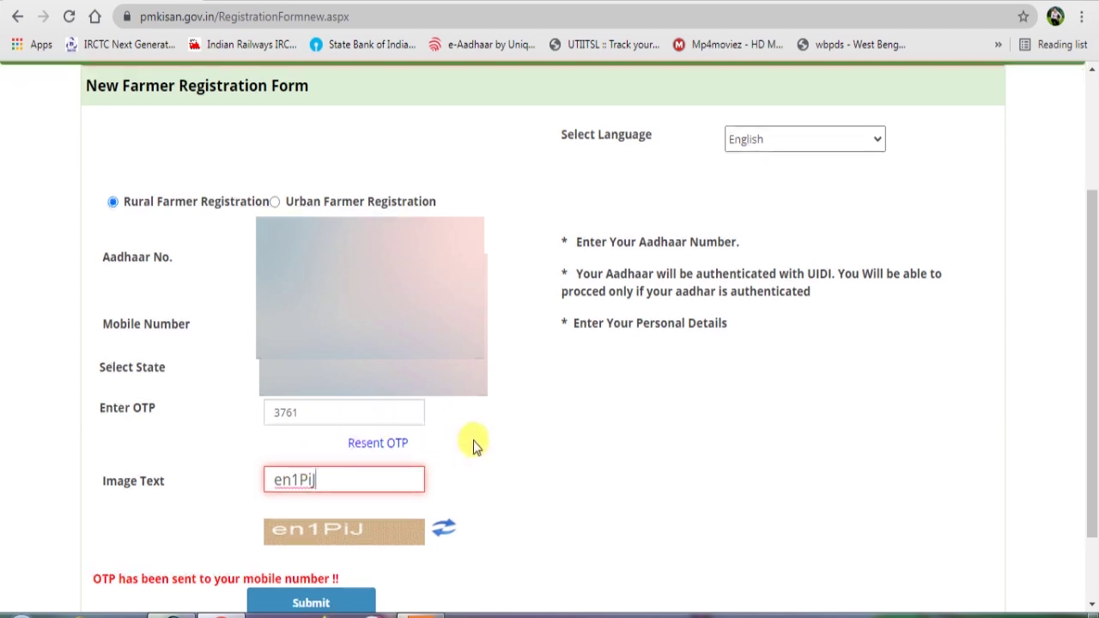
{"action": "scroll", "coordinate": [474, 441], "scroll_direction": "down", "scroll_amount": 2}
Step: Submit the OTP, then choose MEDINIPUR EAST district and Nanda Kumar sub-district
{"action": "left_click", "coordinate": [322, 520]}
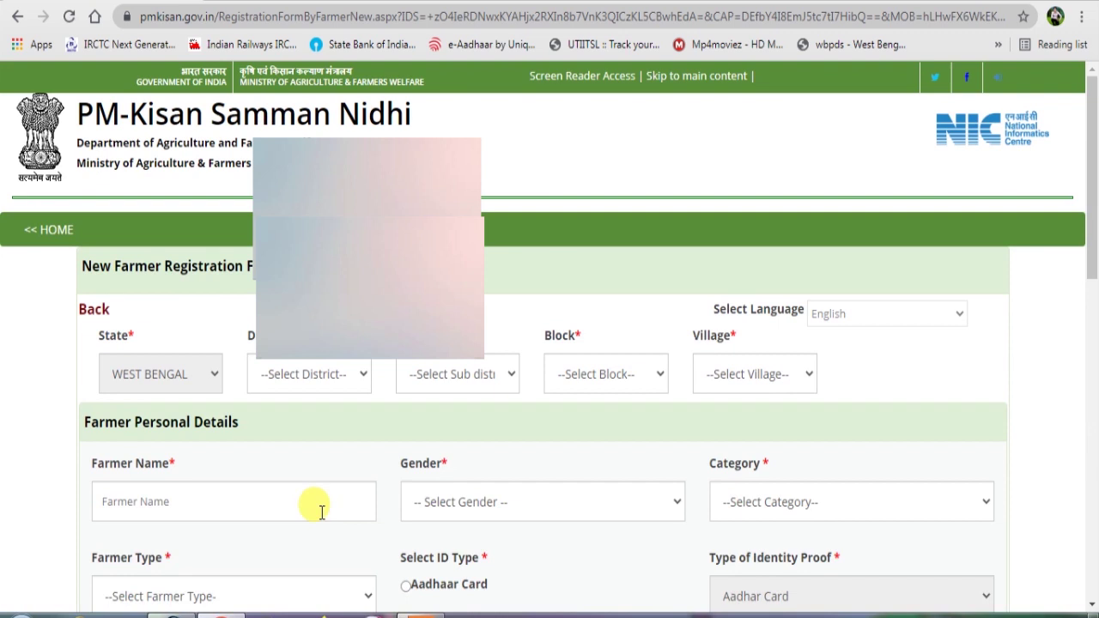
{"action": "left_click", "coordinate": [299, 391]}
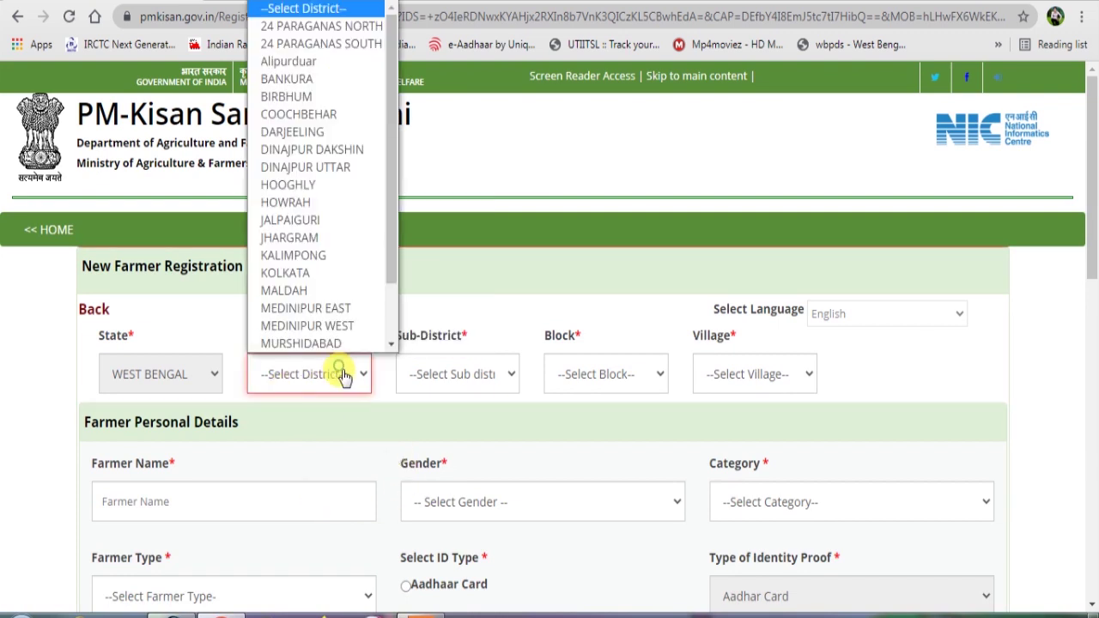
{"action": "left_click", "coordinate": [341, 310]}
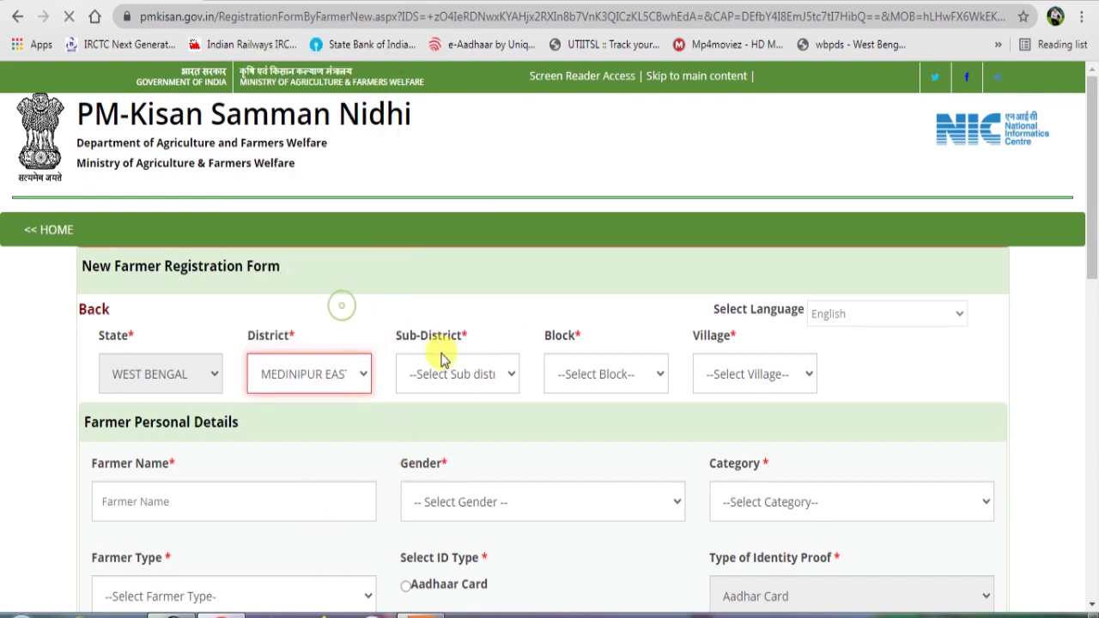
{"action": "left_click", "coordinate": [457, 374]}
{"action": "left_click", "coordinate": [462, 275]}
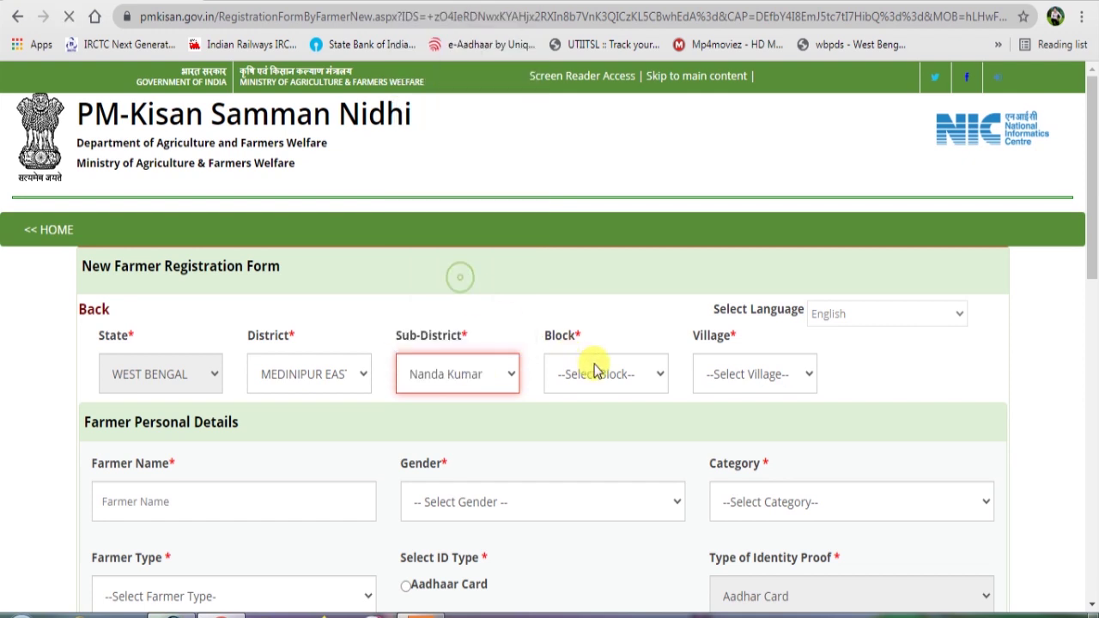
Step: Choose NANDAKUMAR as the block and Babalpur as the village
{"action": "left_click", "coordinate": [598, 375]}
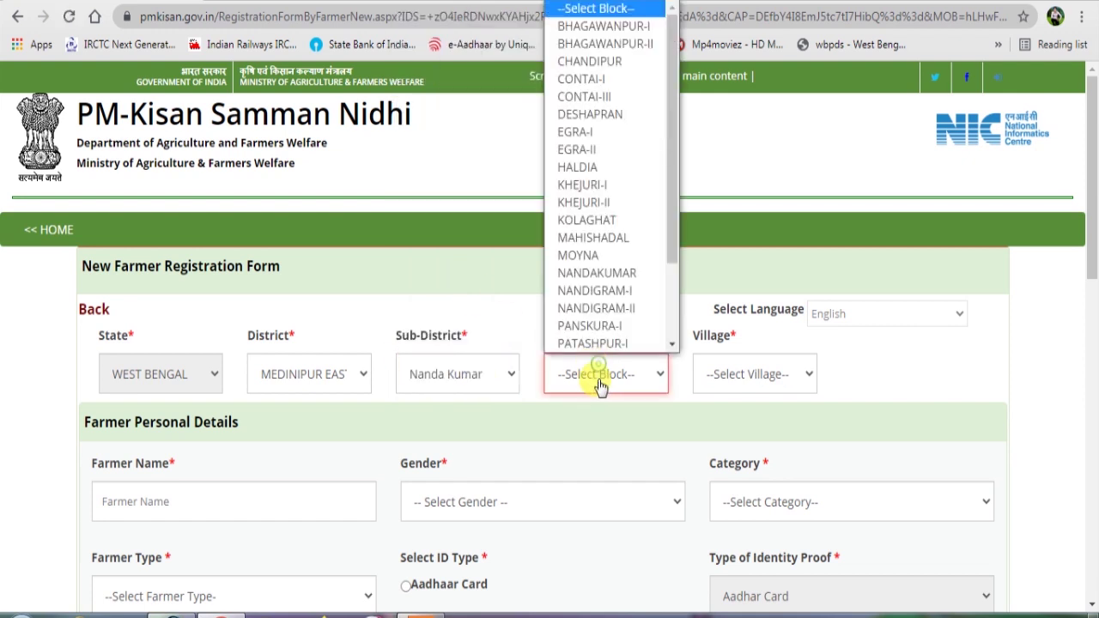
{"action": "left_click", "coordinate": [624, 274]}
{"action": "left_click", "coordinate": [726, 375]}
{"action": "scroll", "coordinate": [743, 296], "scroll_direction": "down", "scroll_amount": 3}
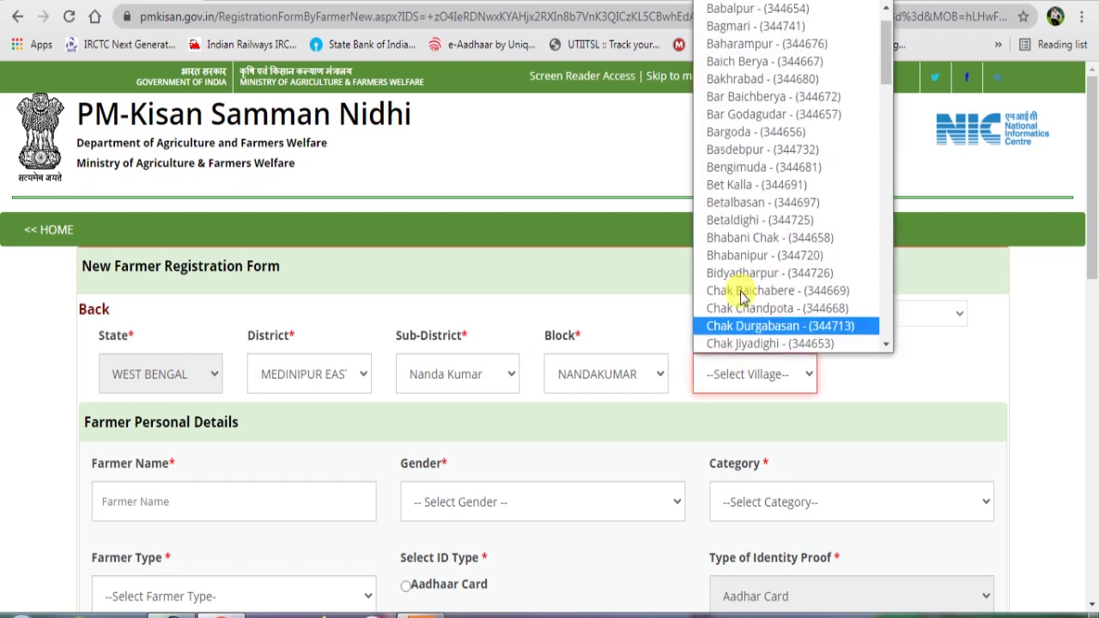
{"action": "left_click", "coordinate": [718, 9]}
{"action": "left_click", "coordinate": [193, 492]}
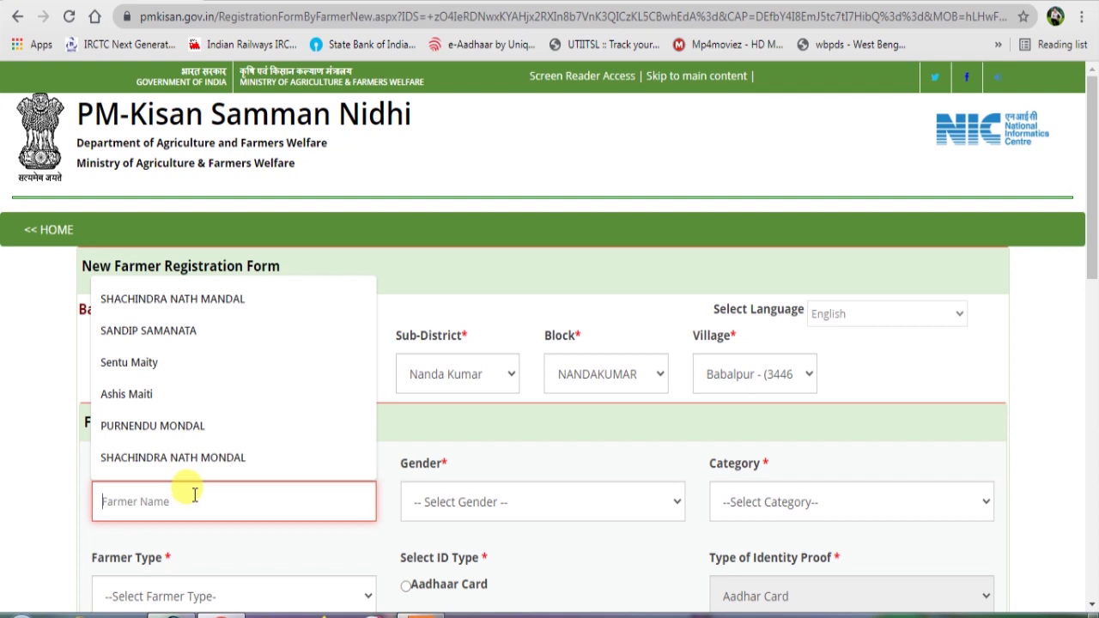
Step: Fill the farmer's name and set Male, General/Others, Small (1-2Ha) and Aadhaar Card ID type
{"action": "left_click", "coordinate": [204, 544]}
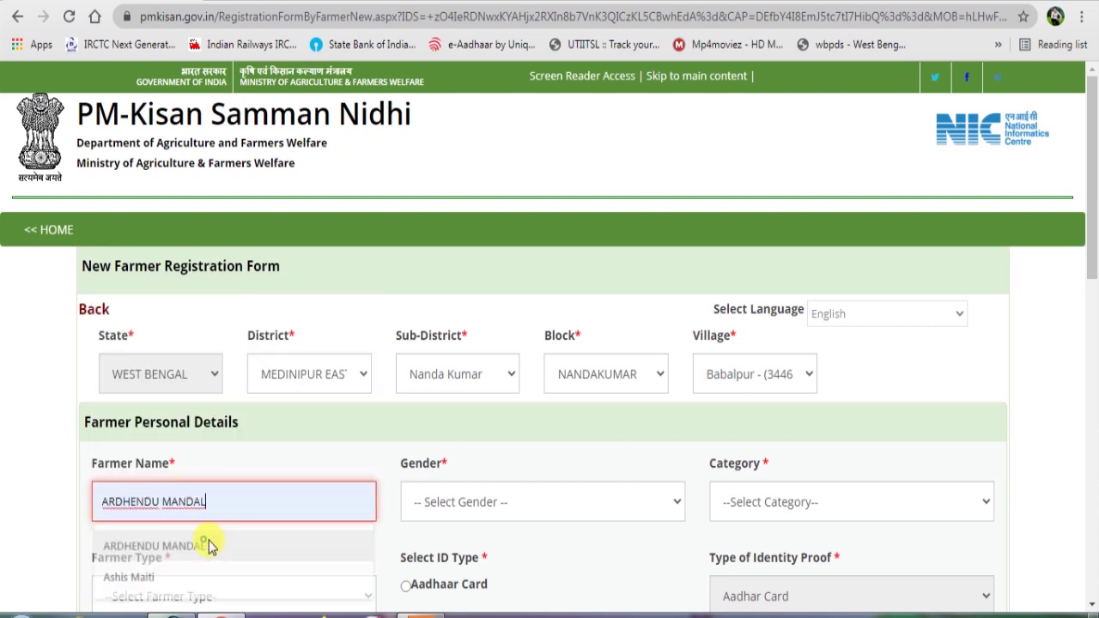
{"action": "left_click", "coordinate": [556, 509]}
{"action": "left_click", "coordinate": [530, 551]}
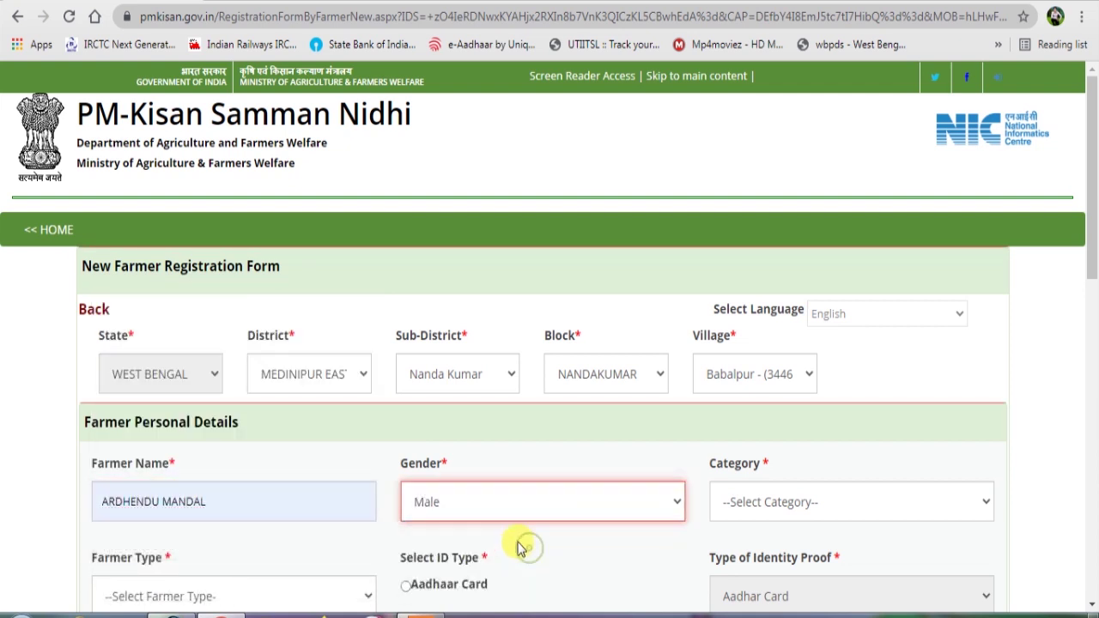
{"action": "left_click", "coordinate": [821, 513]}
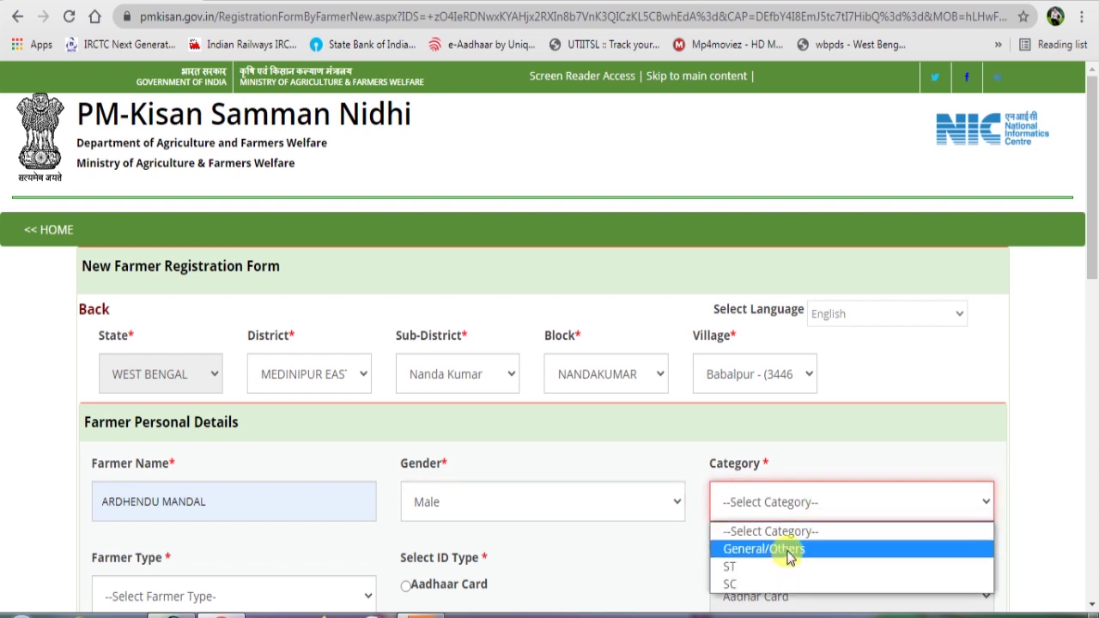
{"action": "left_click", "coordinate": [780, 550]}
{"action": "scroll", "coordinate": [535, 515], "scroll_direction": "down", "scroll_amount": 4}
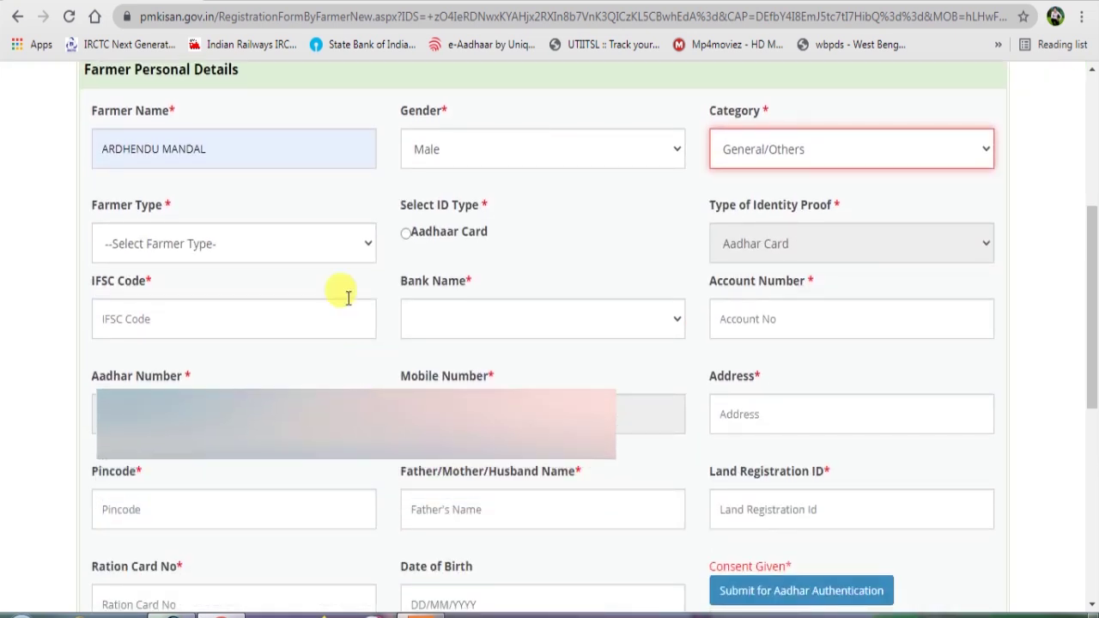
{"action": "left_click", "coordinate": [319, 248]}
{"action": "left_click", "coordinate": [302, 294]}
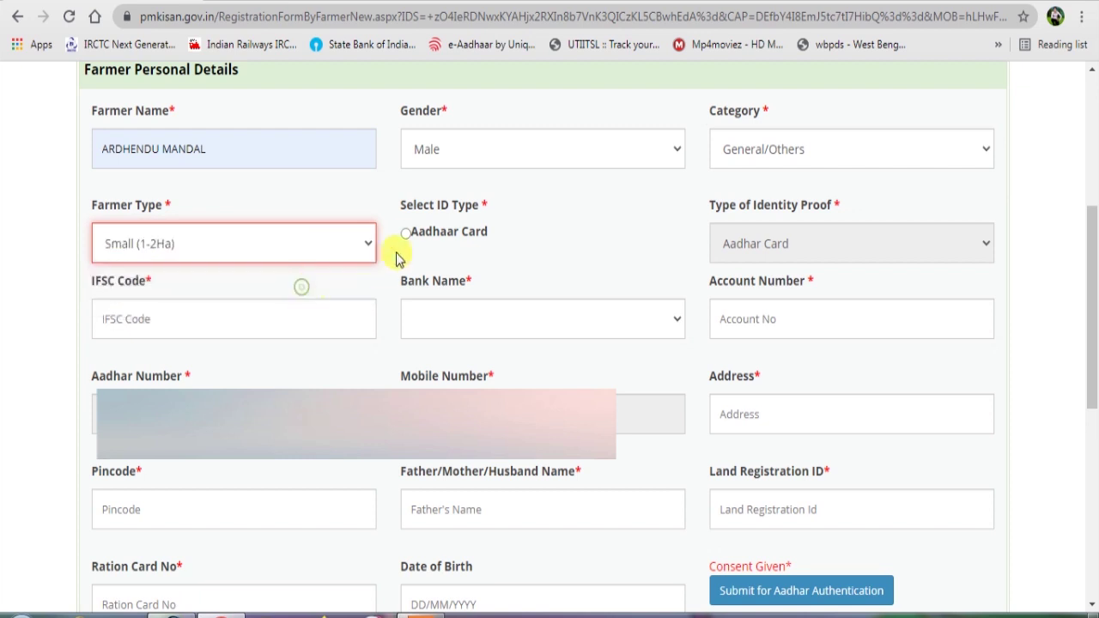
{"action": "left_click", "coordinate": [406, 232]}
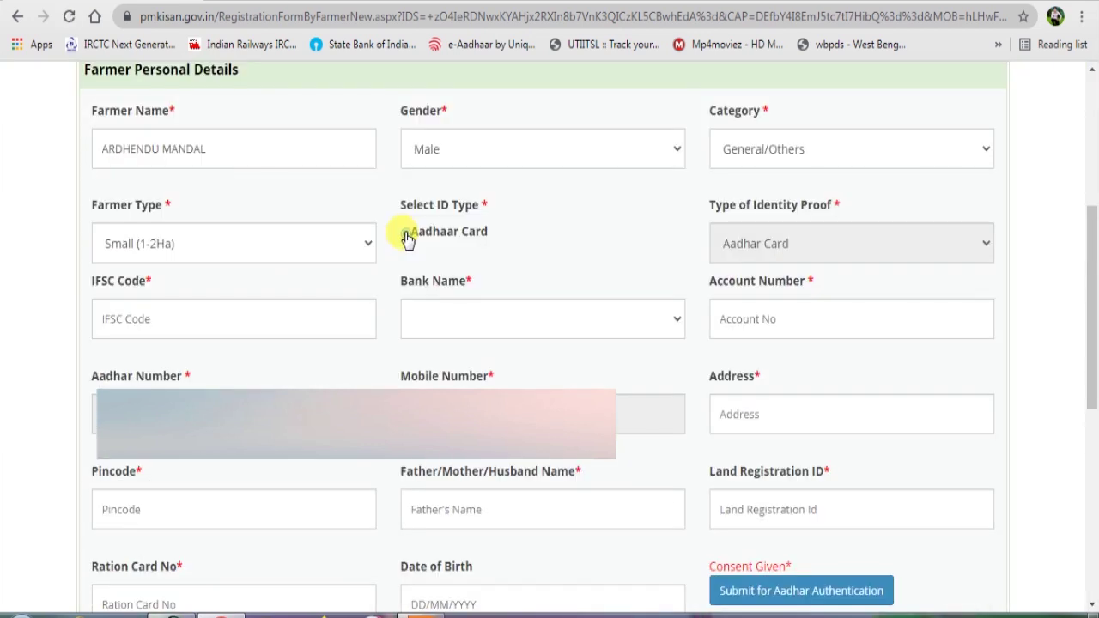
Step: Enter the IFSC code, choose BANK OF INDIA, and fill the account number and address
{"action": "left_click", "coordinate": [291, 321]}
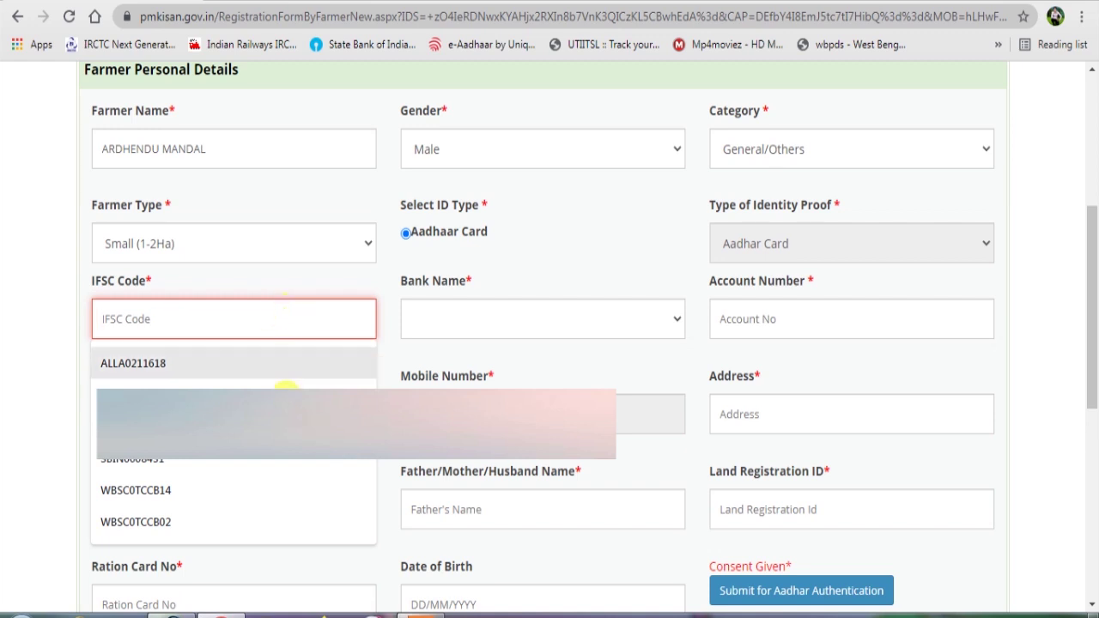
{"action": "key", "text": "Down"}
{"action": "key", "text": "Down"}
{"action": "key", "text": "Return"}
{"action": "left_click", "coordinate": [593, 325]}
{"action": "left_click", "coordinate": [570, 366]}
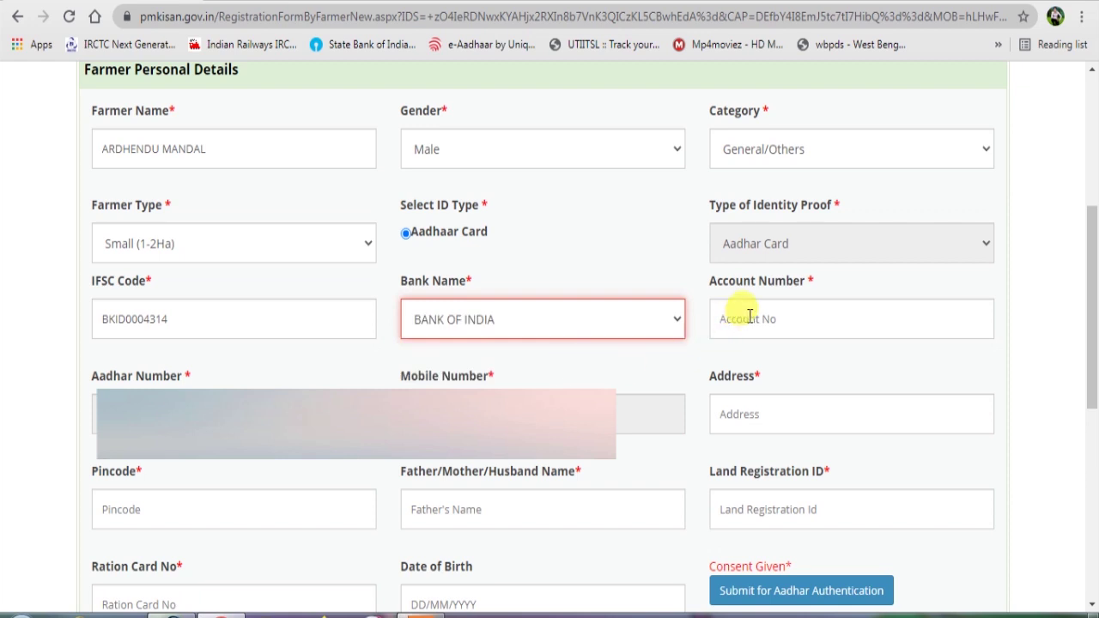
{"action": "left_click", "coordinate": [734, 316]}
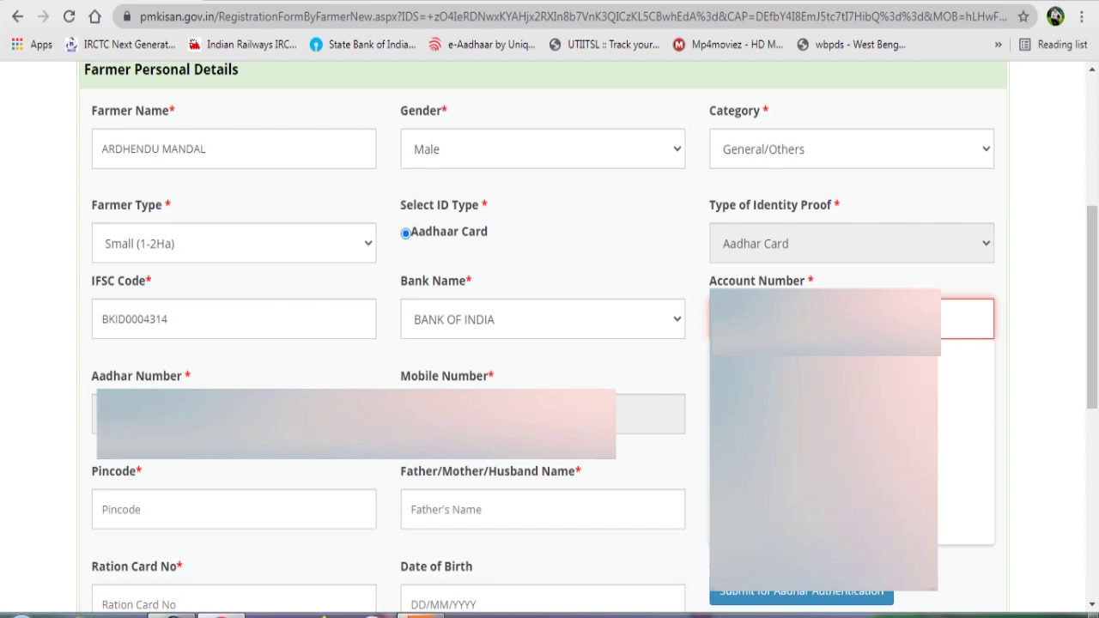
{"action": "key", "text": "Escape"}
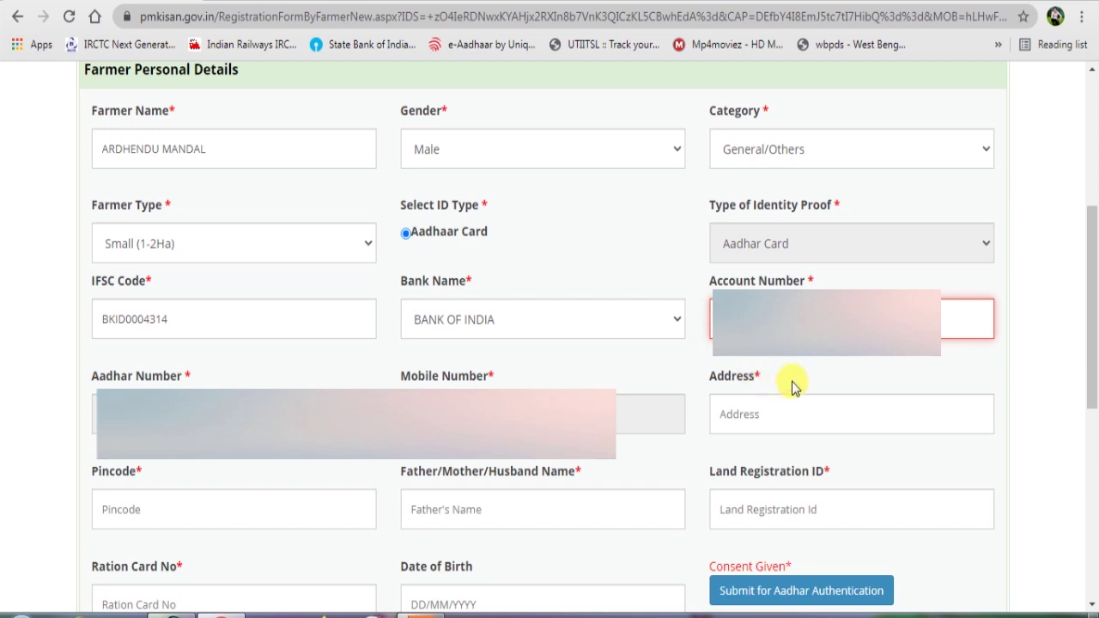
{"action": "left_click", "coordinate": [749, 409]}
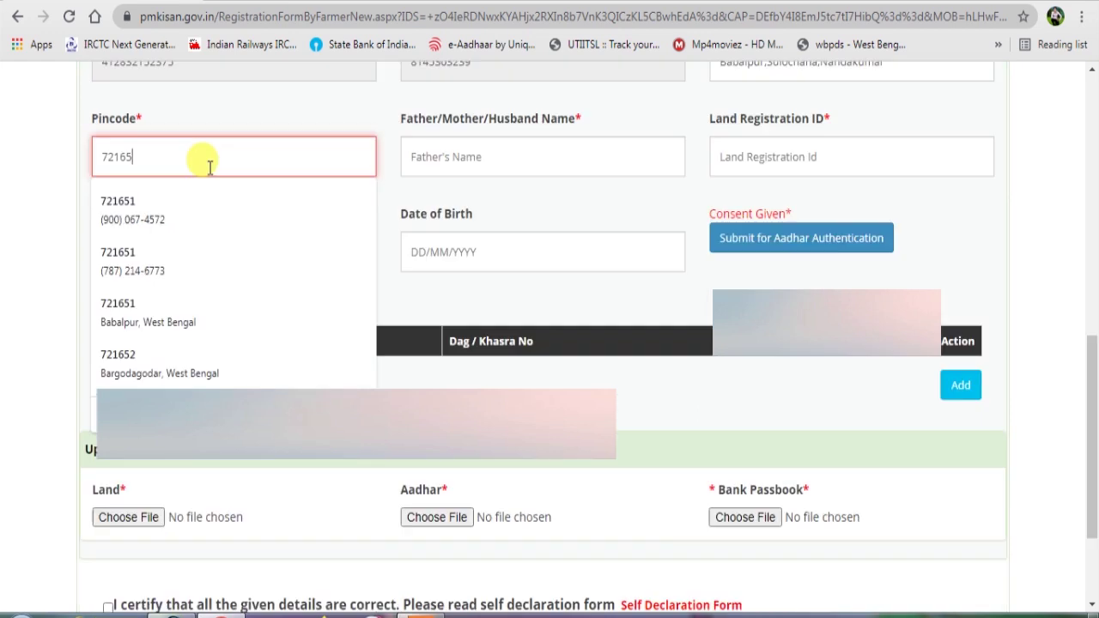
{"action": "type", "text": "51"}
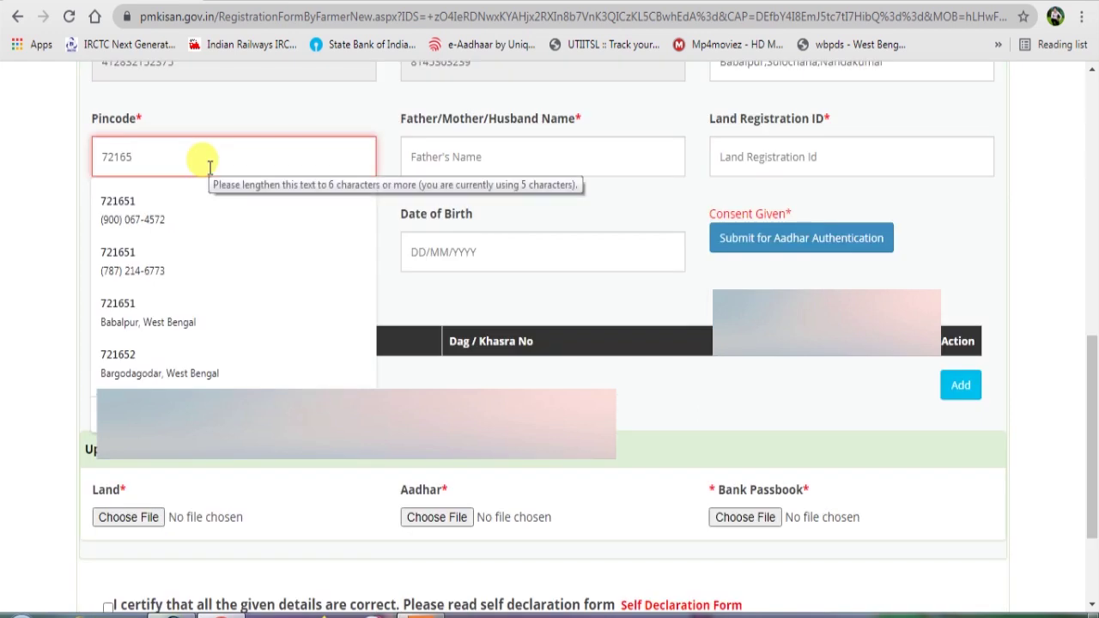
{"action": "left_click", "coordinate": [425, 155]}
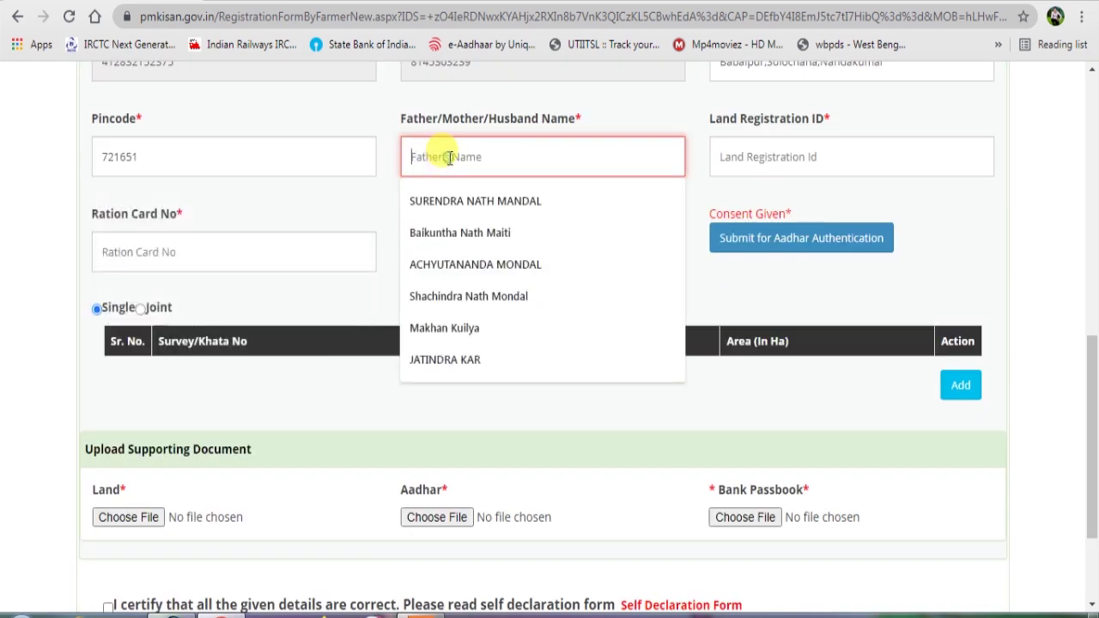
Step: Fill the father's name, authenticate the Aadhaar, and enter the ration card number
{"action": "left_click", "coordinate": [483, 266]}
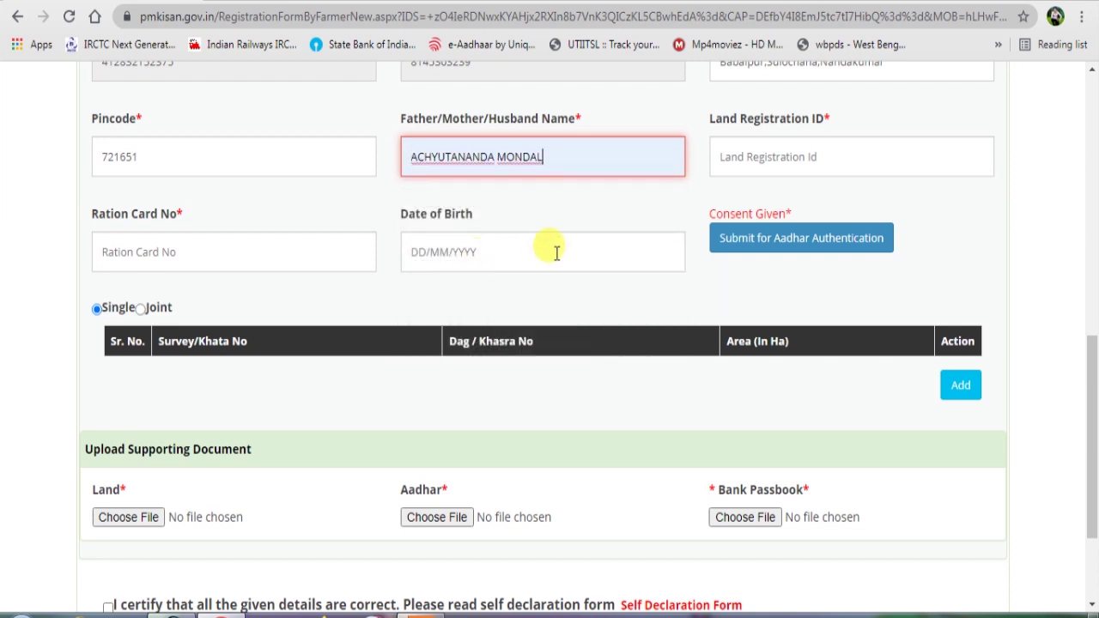
{"action": "left_click", "coordinate": [762, 242]}
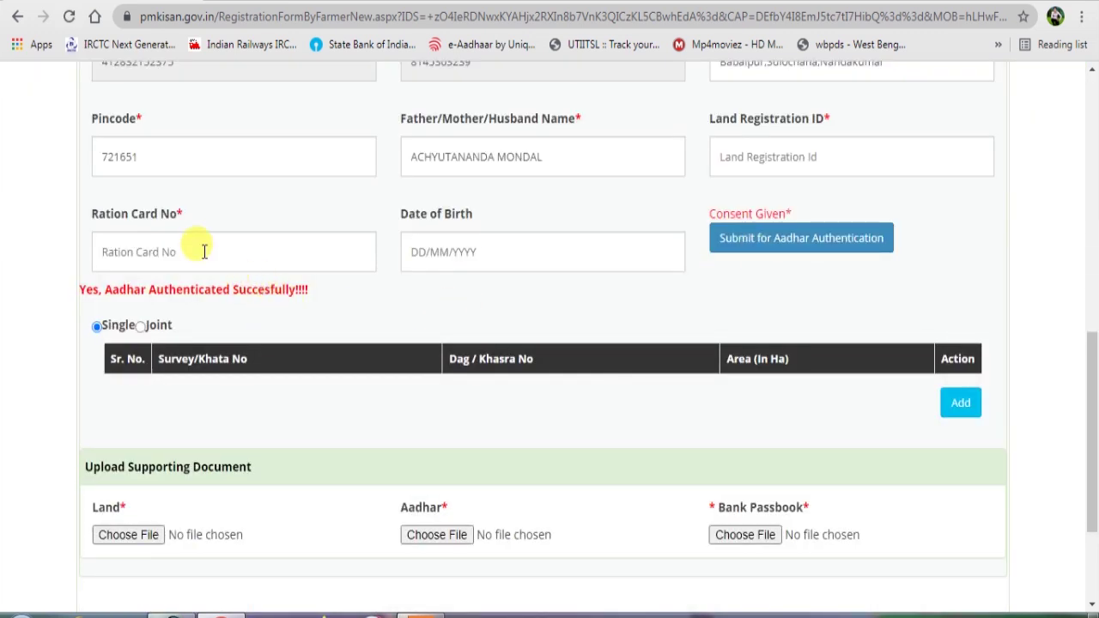
{"action": "left_click", "coordinate": [206, 251]}
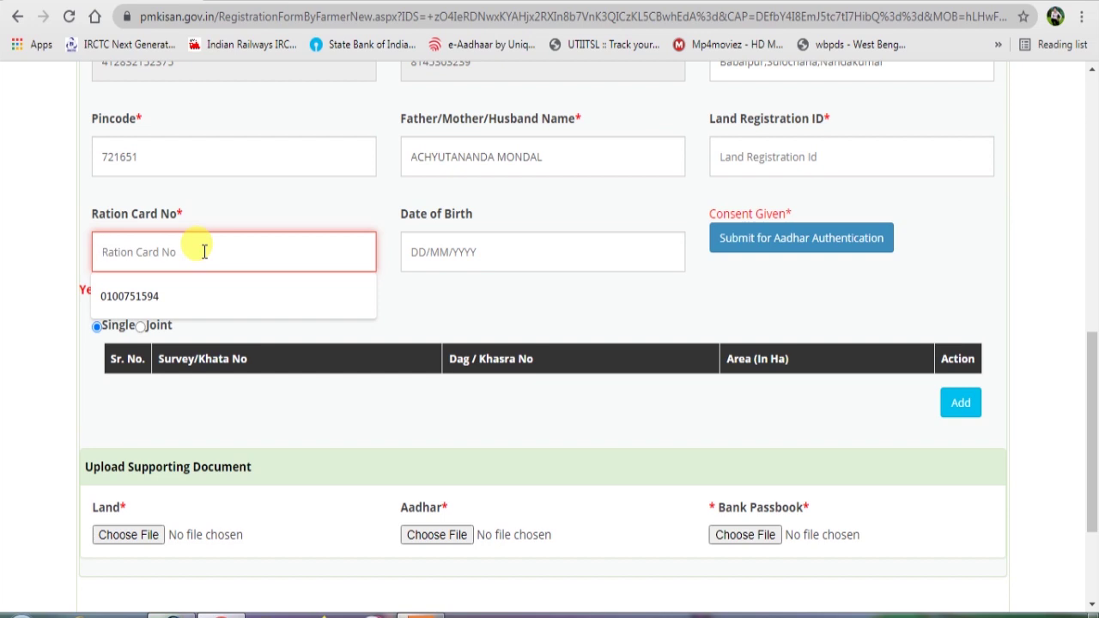
{"action": "type", "text": "70"}
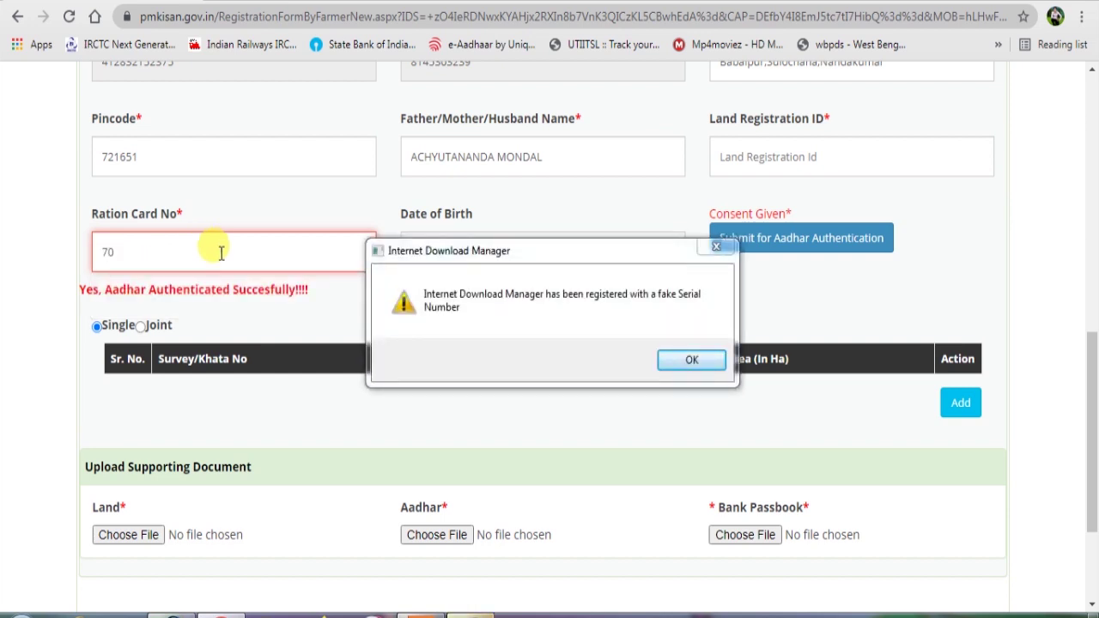
{"action": "left_click", "coordinate": [553, 250]}
{"action": "left_click", "coordinate": [137, 253]}
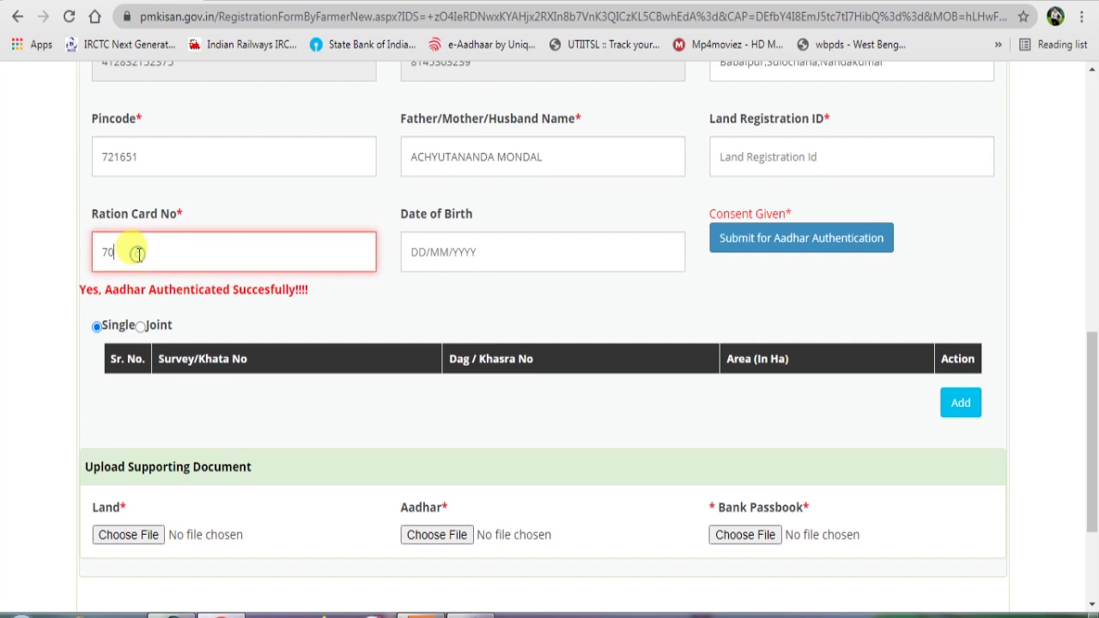
Step: Enter the farmer's date of birth and the land registration ID
{"action": "left_click", "coordinate": [420, 250]}
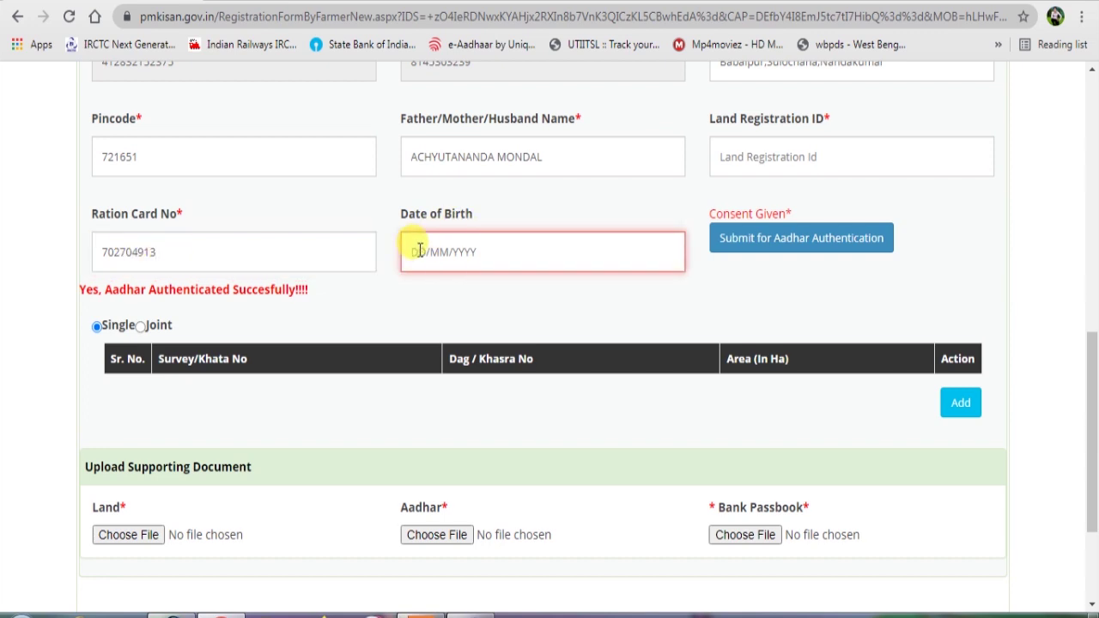
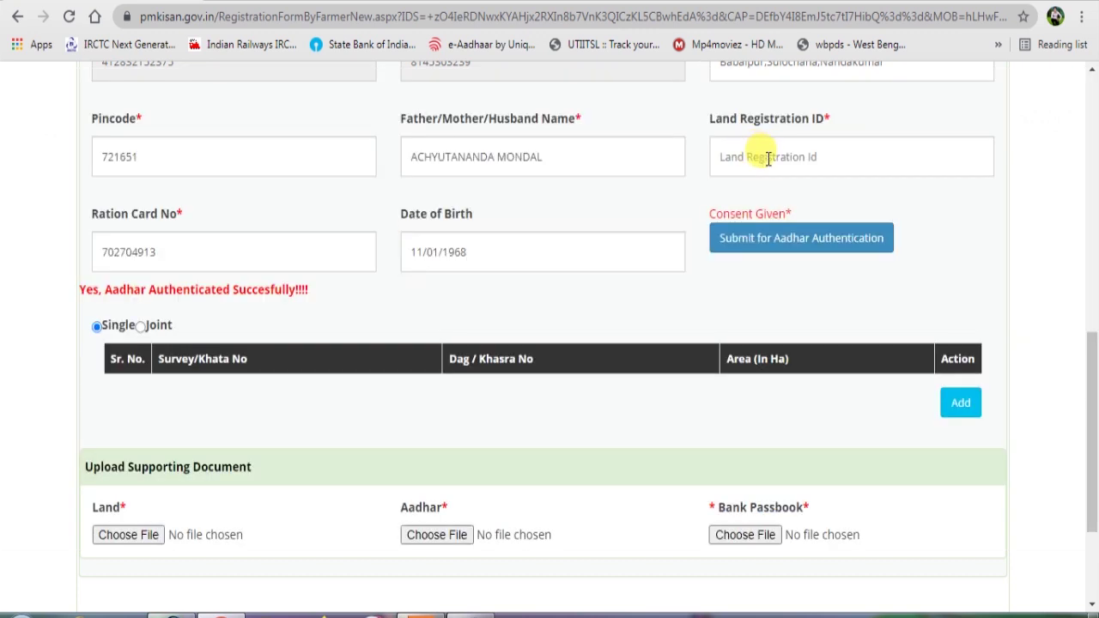
{"action": "left_click", "coordinate": [767, 158]}
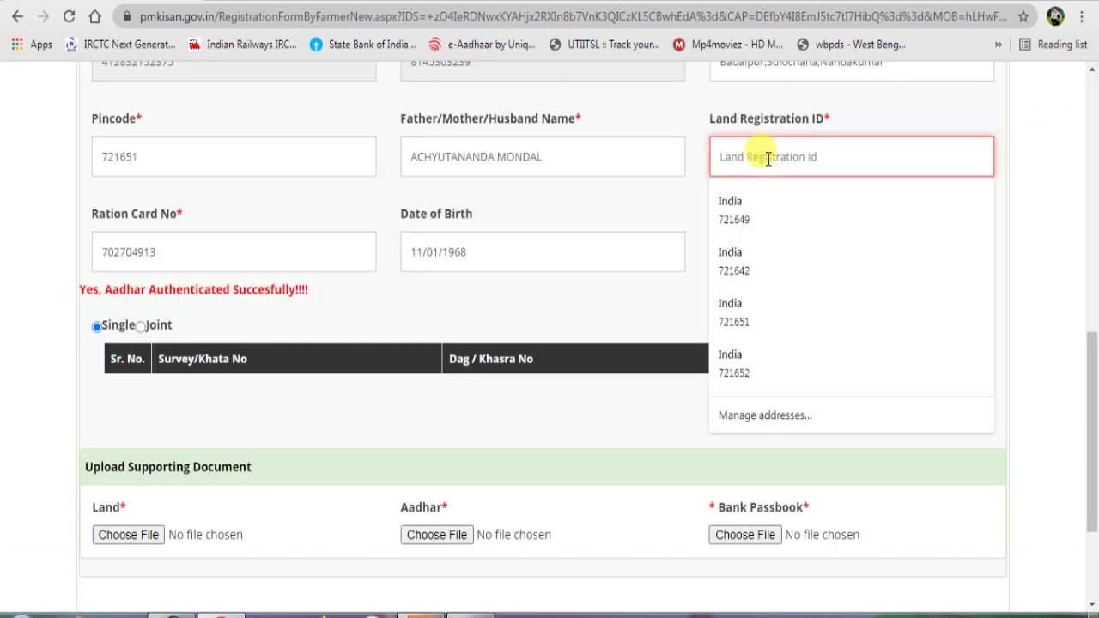
{"action": "left_click", "coordinate": [960, 405]}
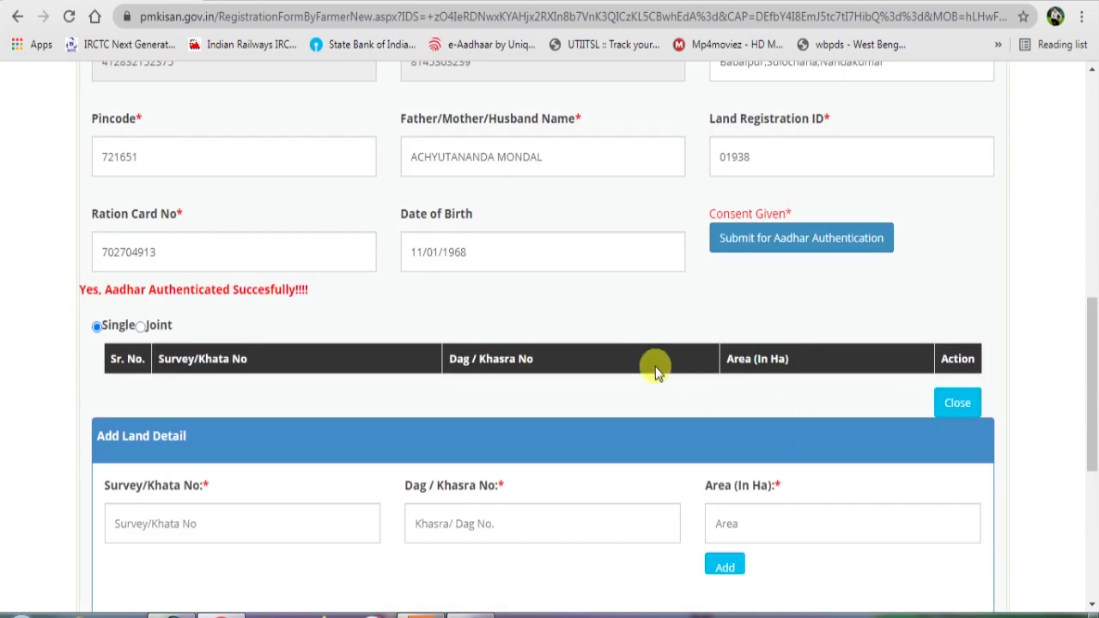
Step: Add a land record with Survey/Khata 2306, Dag/Khasra 590 and area 0.08903084 ha, then close the panel
{"action": "left_click", "coordinate": [206, 518]}
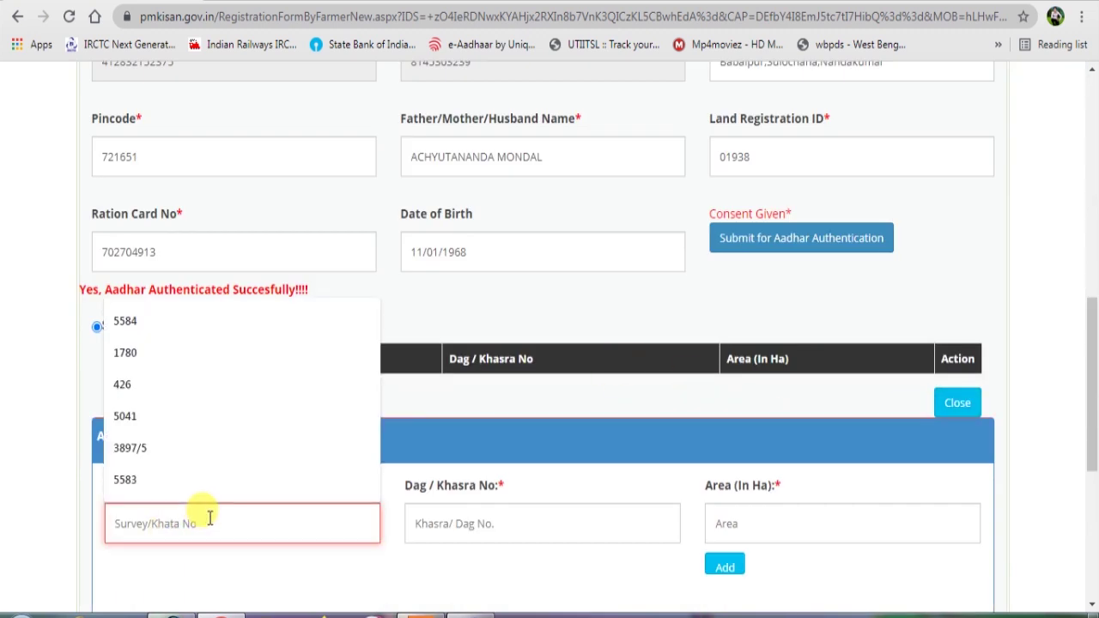
{"action": "type", "text": "2306"}
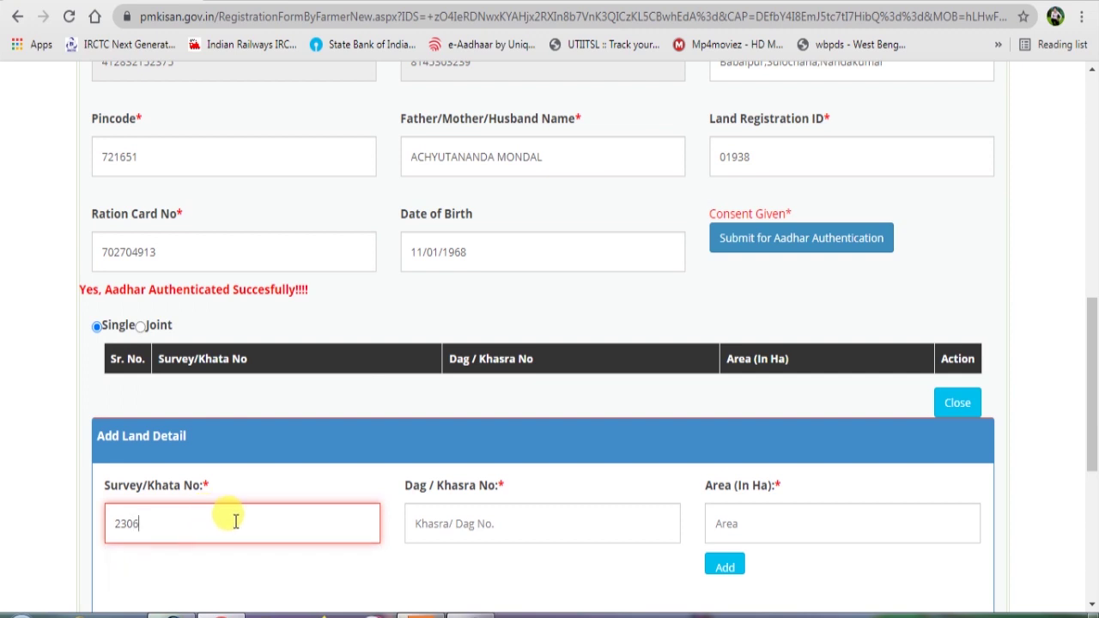
{"action": "left_click", "coordinate": [447, 524]}
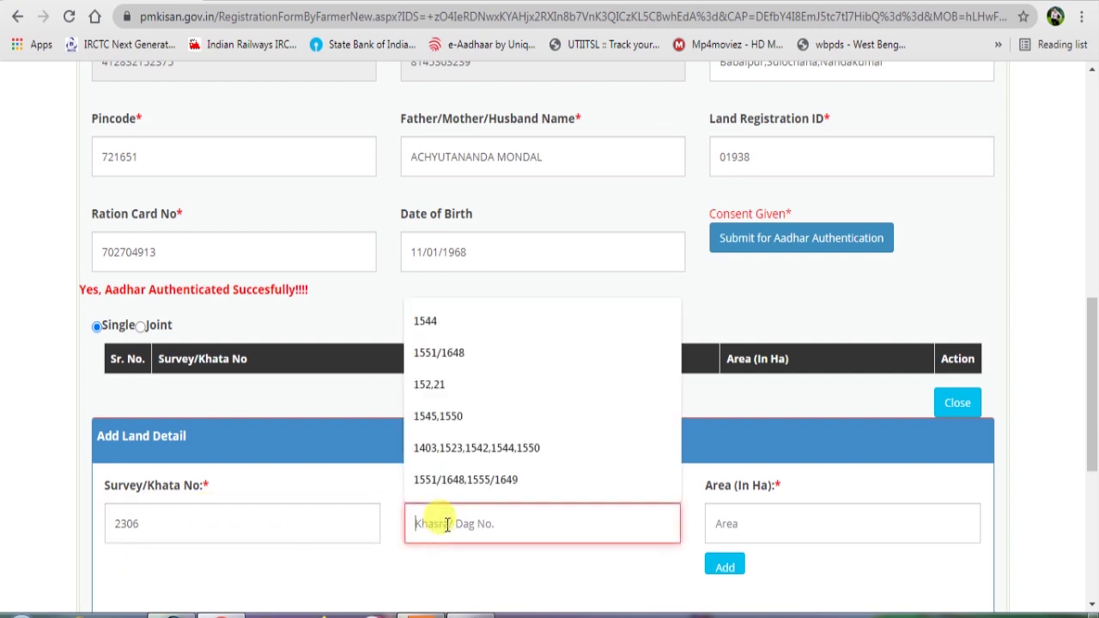
{"action": "type", "text": "590"}
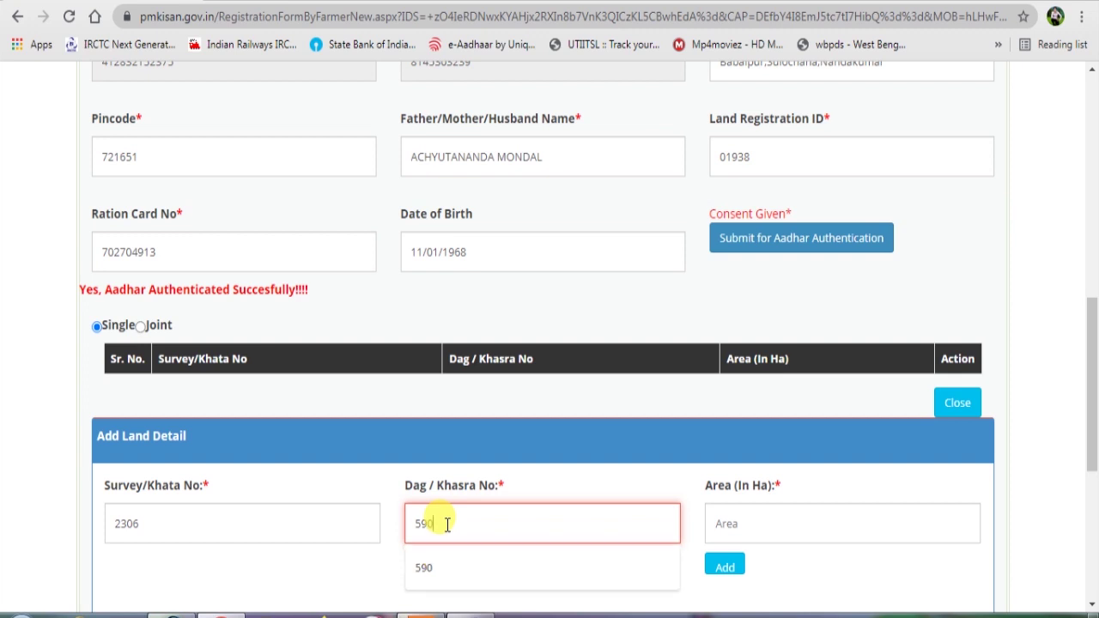
{"action": "left_click", "coordinate": [234, 33]}
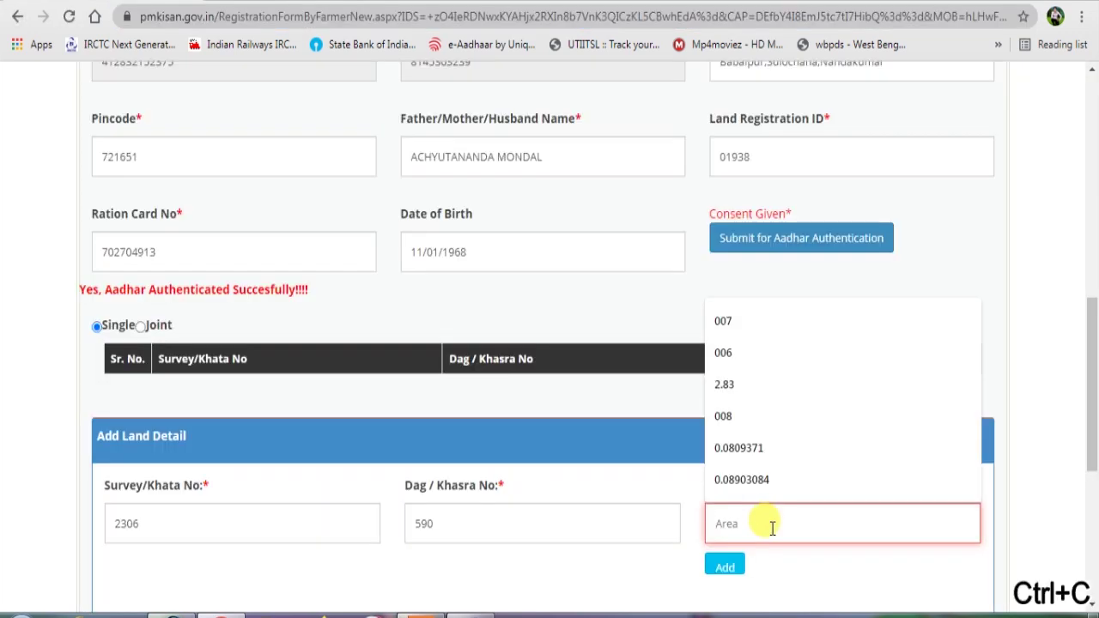
{"action": "type", "text": "0.08903084"}
{"action": "left_click", "coordinate": [726, 567]}
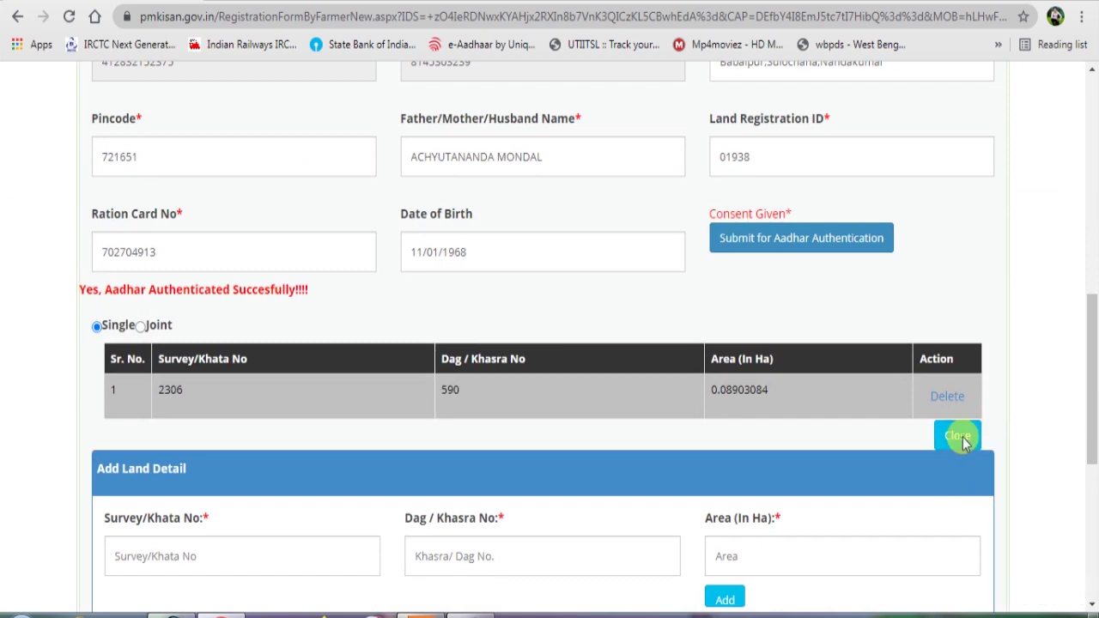
{"action": "scroll", "coordinate": [960, 412], "scroll_direction": "down", "scroll_amount": 2}
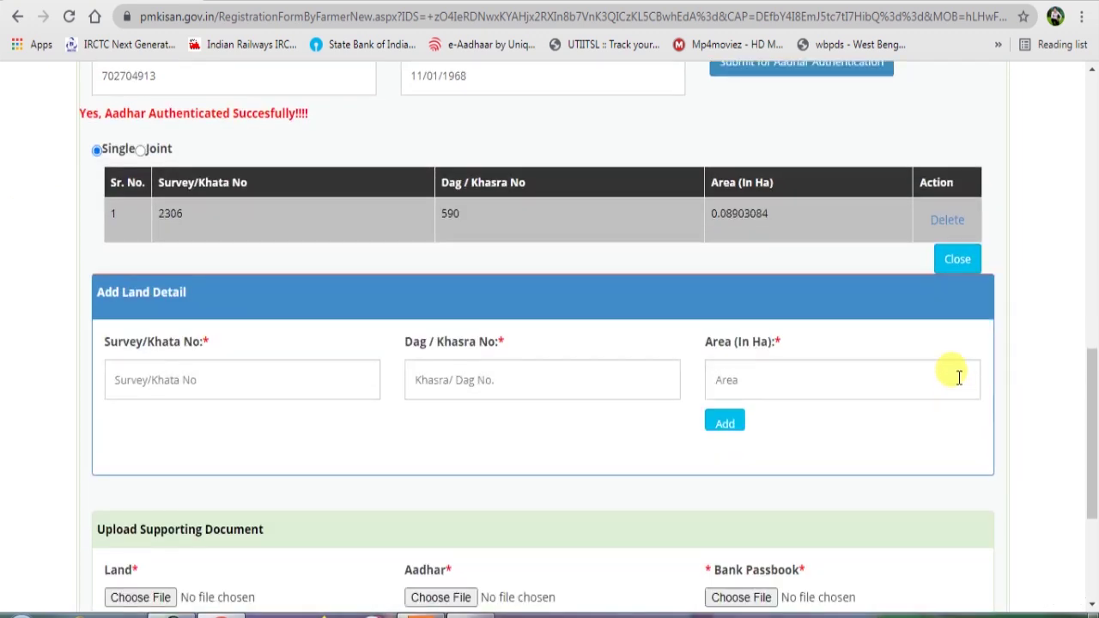
{"action": "left_click", "coordinate": [955, 269]}
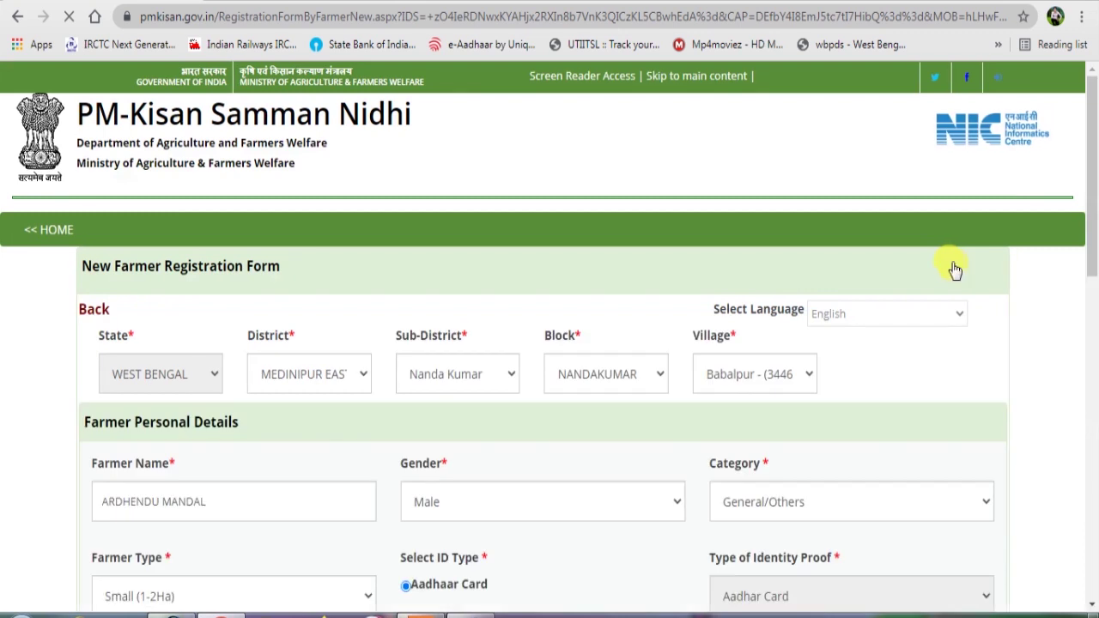
Step: Attach the Land and Adhar PDFs from the Ardendu folder as land and Aadhaar documents
{"action": "left_click", "coordinate": [140, 391]}
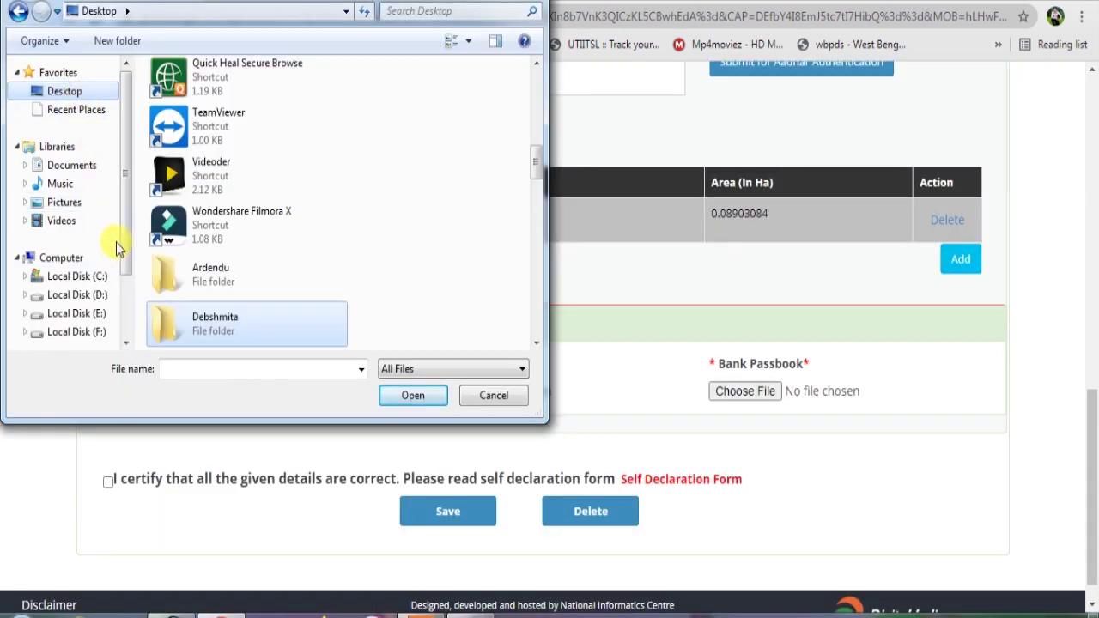
{"action": "double_click", "coordinate": [247, 277]}
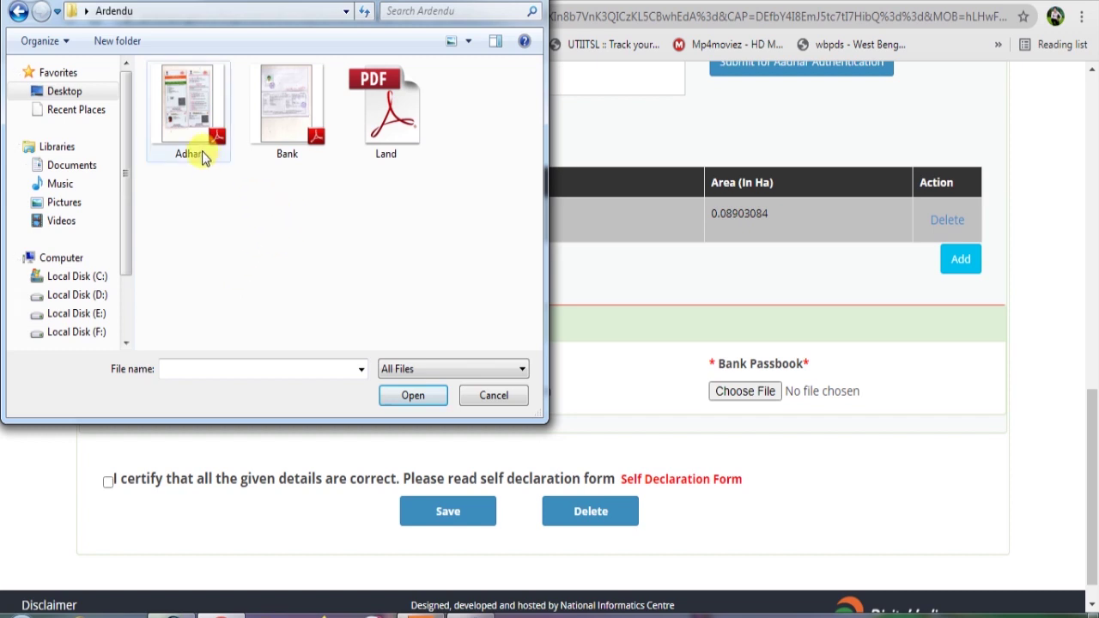
{"action": "left_click", "coordinate": [381, 132]}
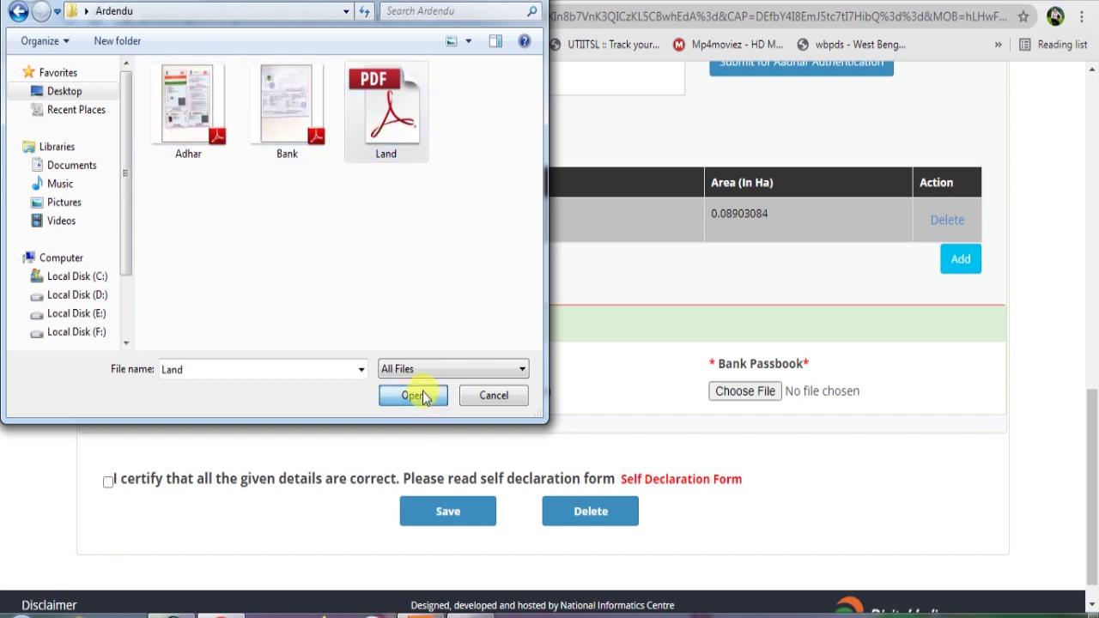
{"action": "left_click", "coordinate": [419, 395]}
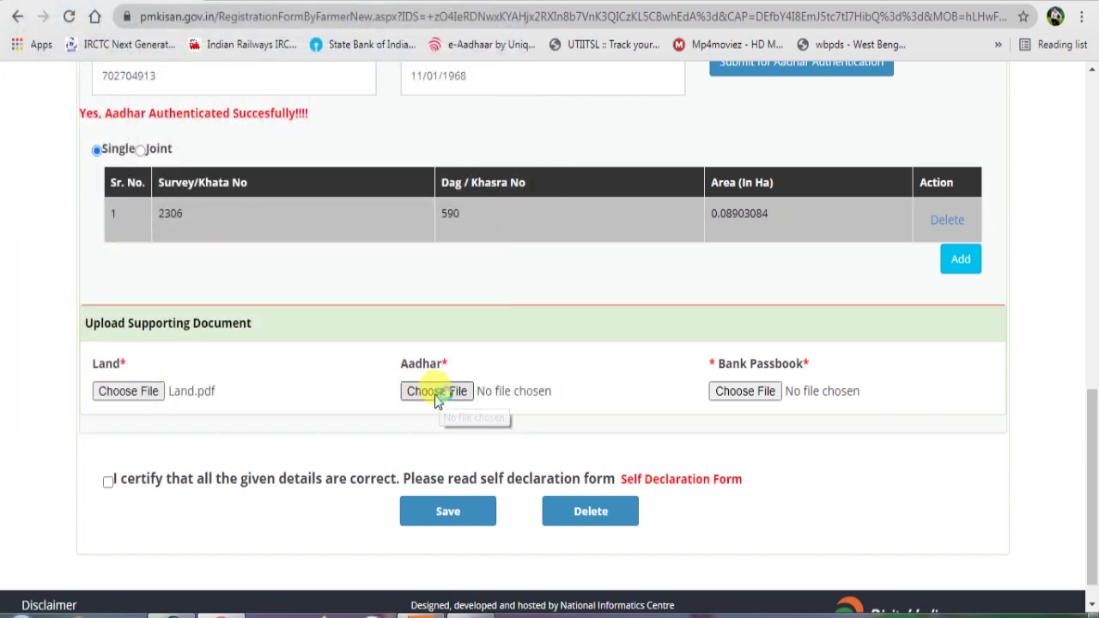
{"action": "left_click", "coordinate": [192, 120]}
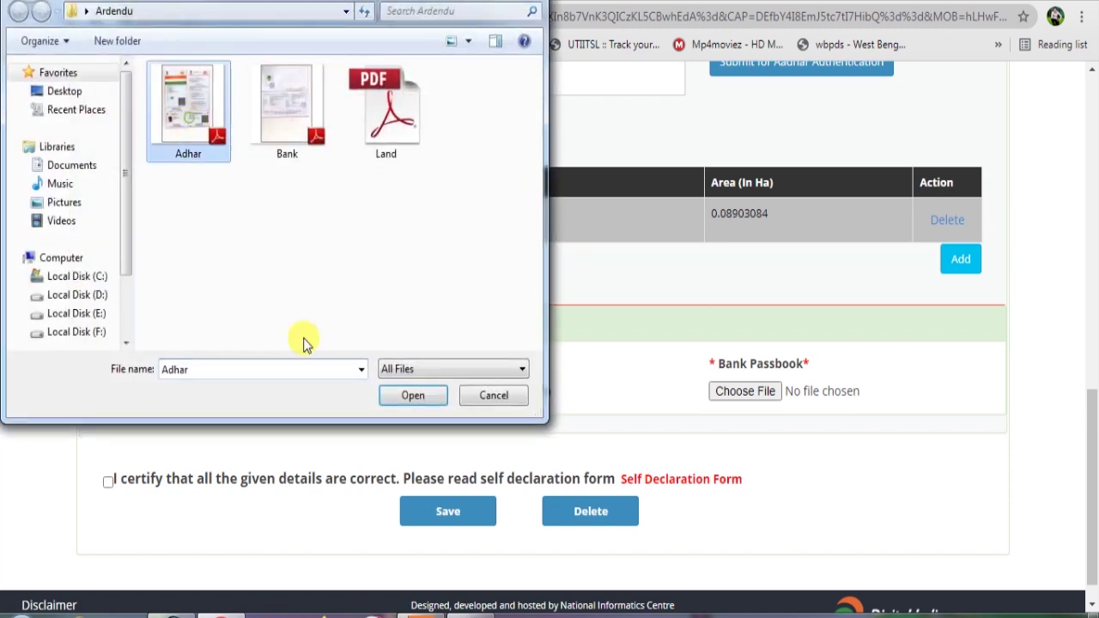
{"action": "left_click", "coordinate": [412, 396]}
Step: Select the Bank PDF for the bank passbook and pick the Land PDF again
{"action": "left_click", "coordinate": [744, 392]}
{"action": "left_click", "coordinate": [292, 120]}
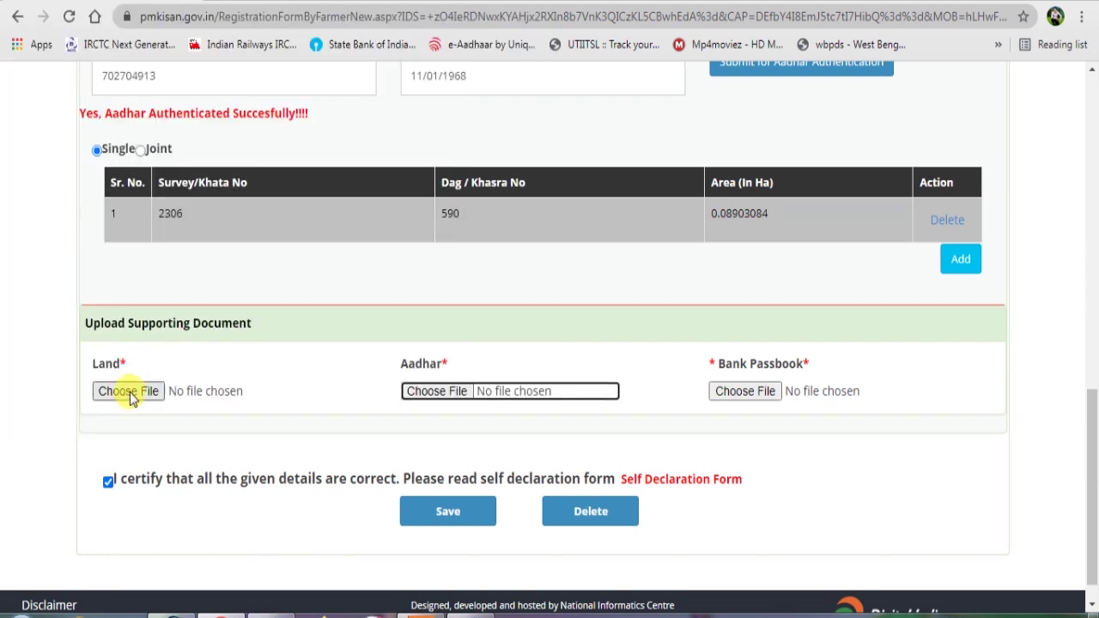
{"action": "left_click", "coordinate": [129, 394]}
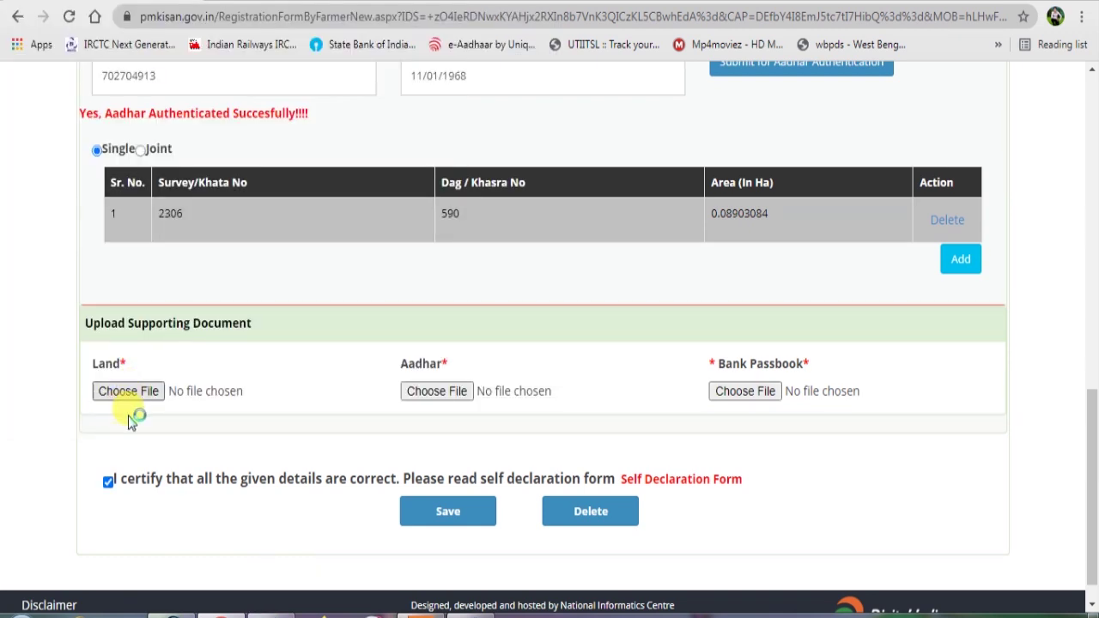
{"action": "left_click", "coordinate": [366, 144]}
Step: Re-attach the Land PDF, acknowledge the successful registration alert, and return to the home page
{"action": "left_click", "coordinate": [415, 399]}
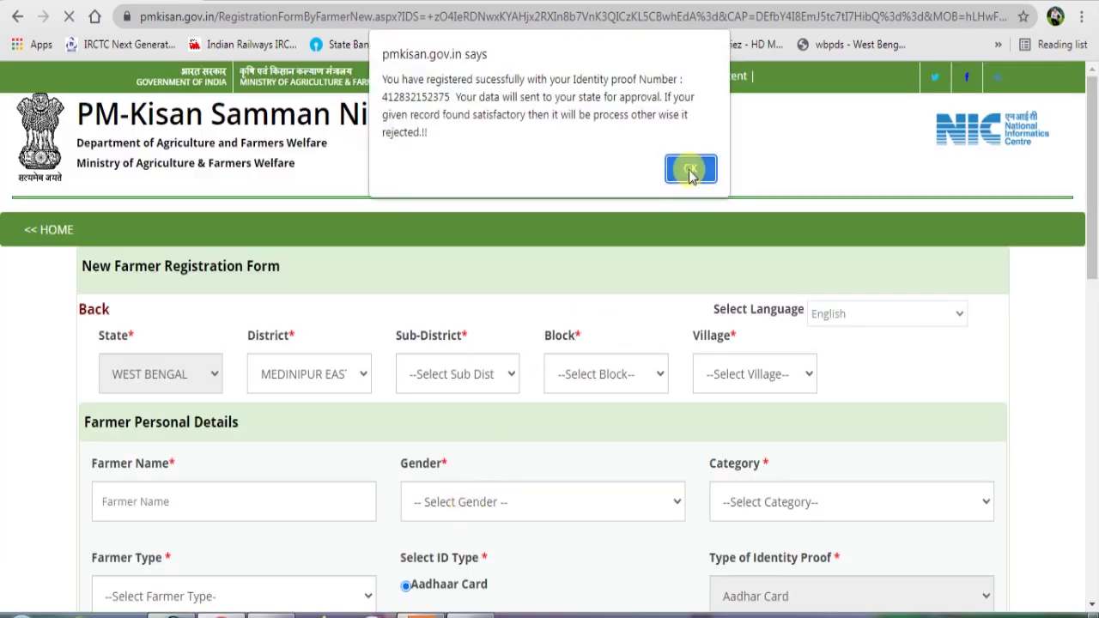
{"action": "left_click", "coordinate": [690, 170]}
{"action": "scroll", "coordinate": [645, 266], "scroll_direction": "up", "scroll_amount": 10}
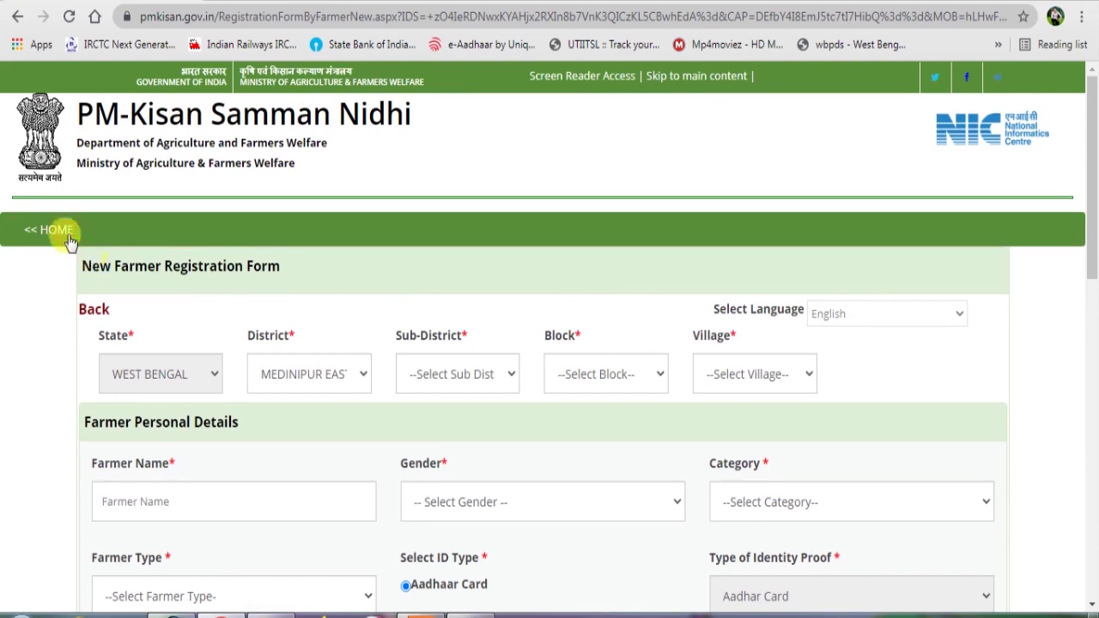
{"action": "left_click", "coordinate": [68, 235]}
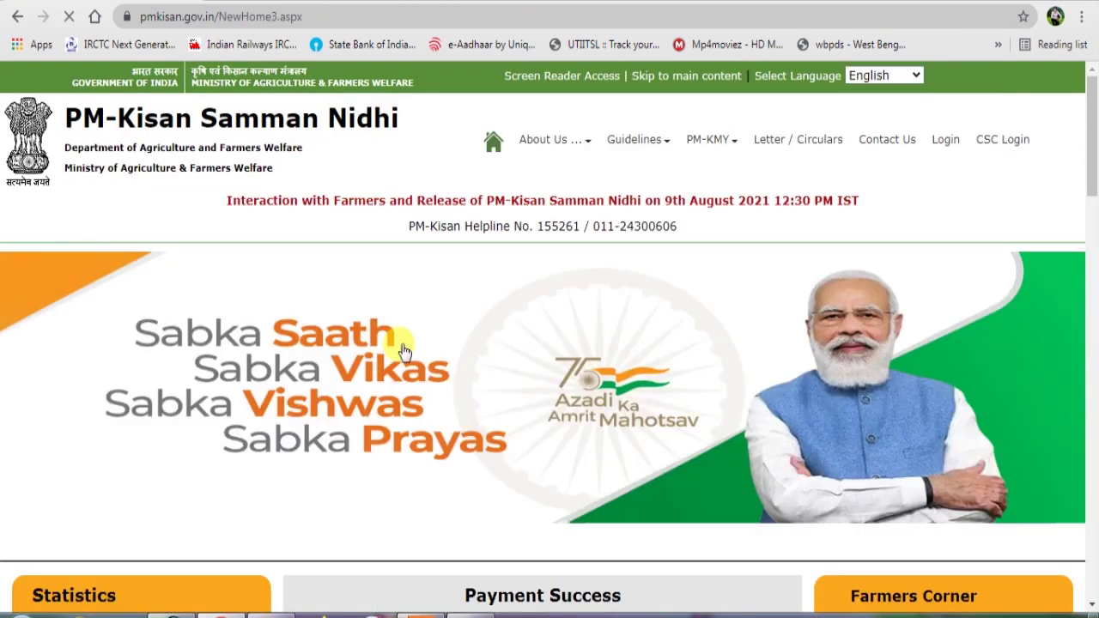
Step: Open the Status of Self Registered Farmer/Through CSC page and place the cursor in the Aadhaar No. field
{"action": "scroll", "coordinate": [976, 450], "scroll_direction": "down", "scroll_amount": 4}
{"action": "left_click", "coordinate": [1002, 430]}
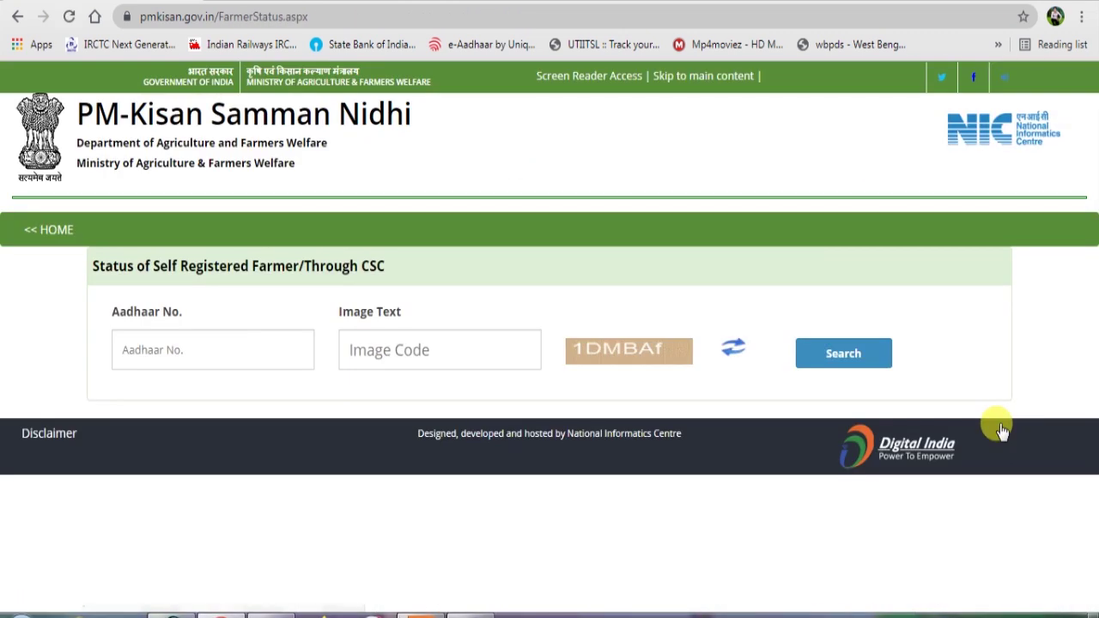
{"action": "left_click", "coordinate": [224, 349]}
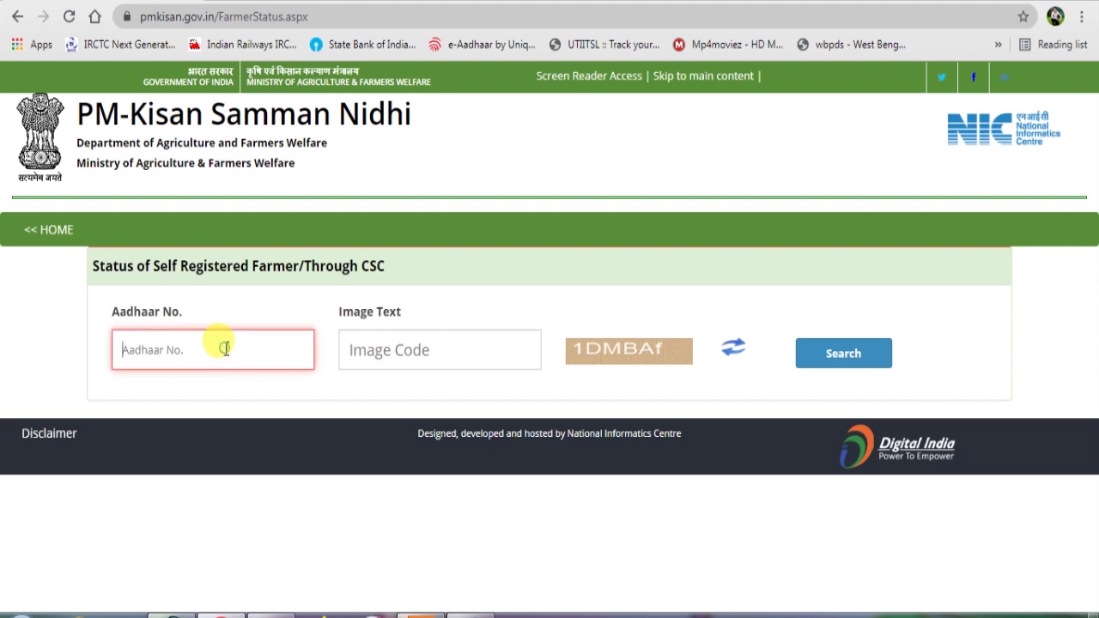